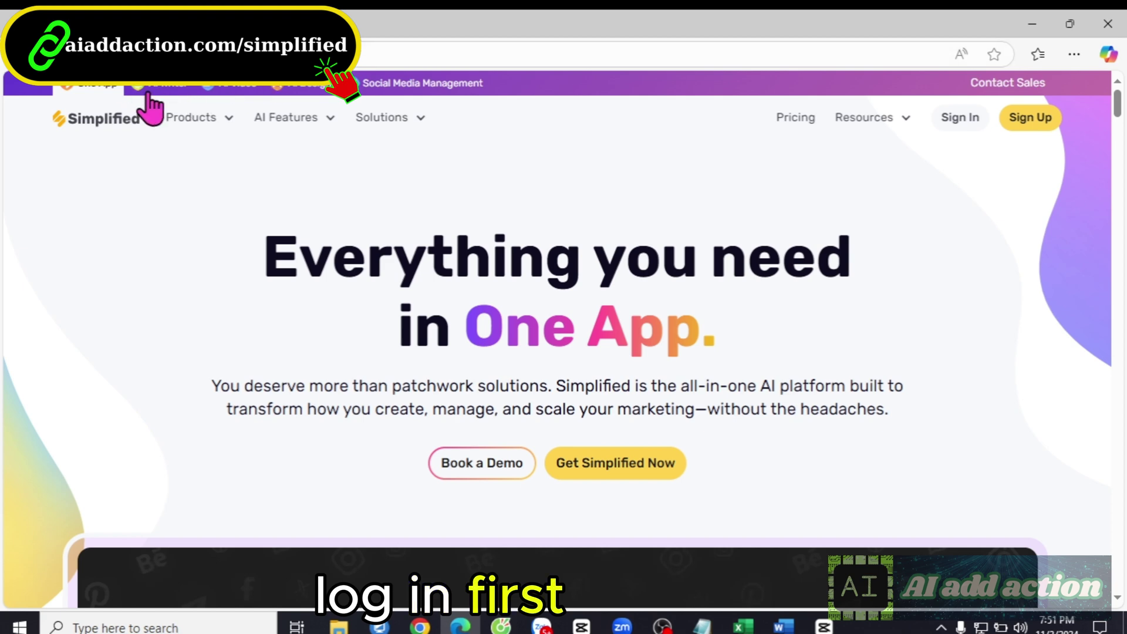
Start a new Simplified account using Sign Up with Google.
left_click(1037, 123)
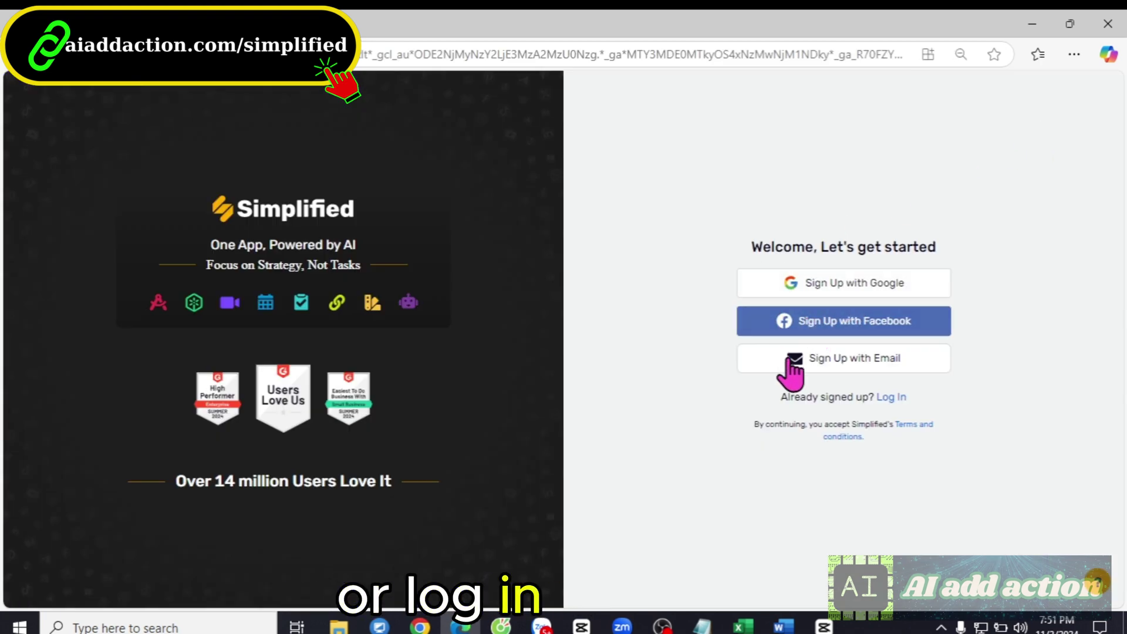
left_click(867, 283)
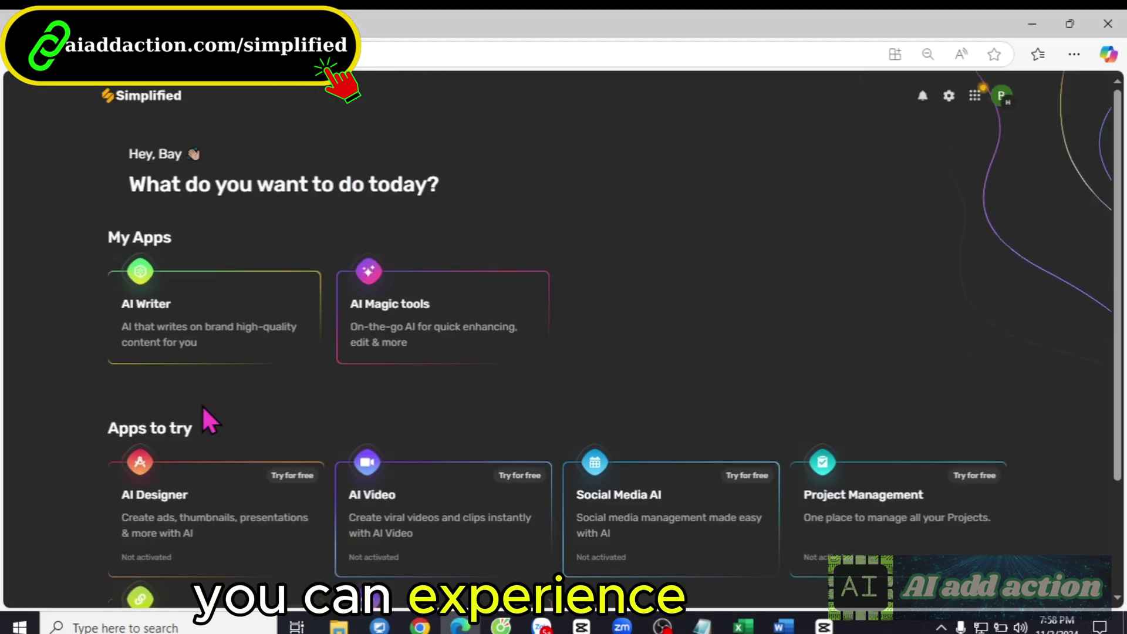
key("ctrl+plus")
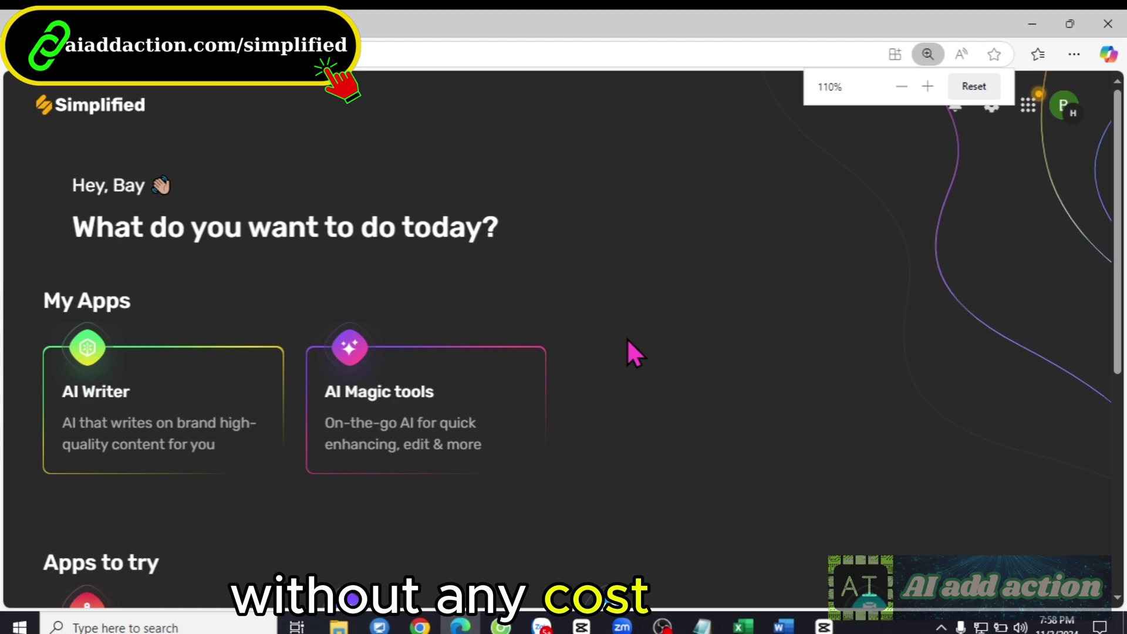
key("ctrl+plus")
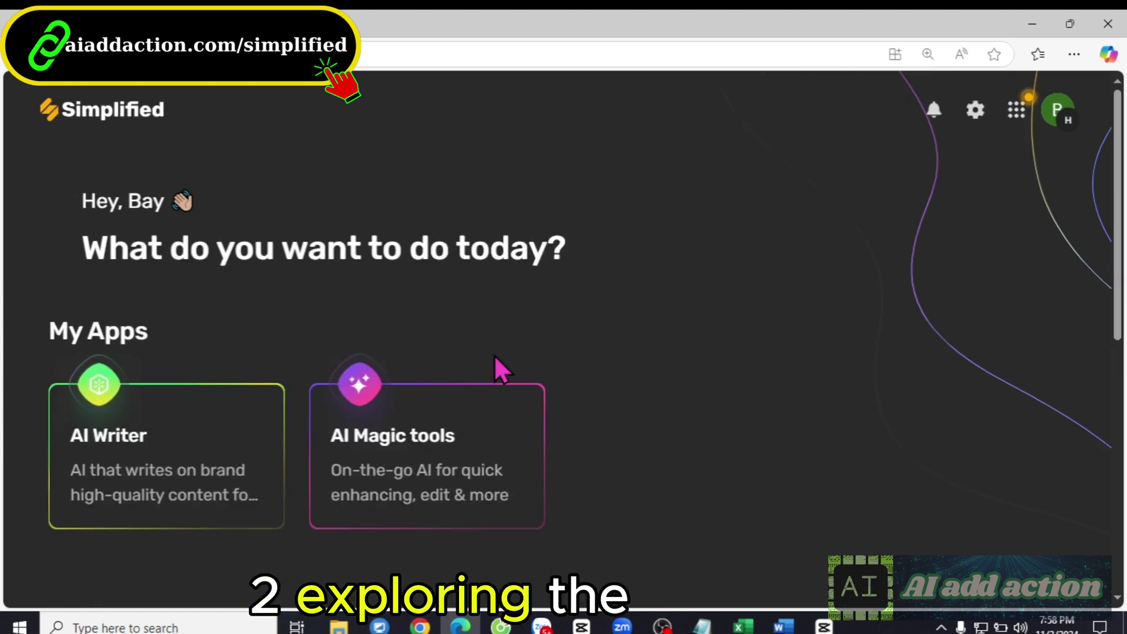
scroll(473, 350, "down", 2)
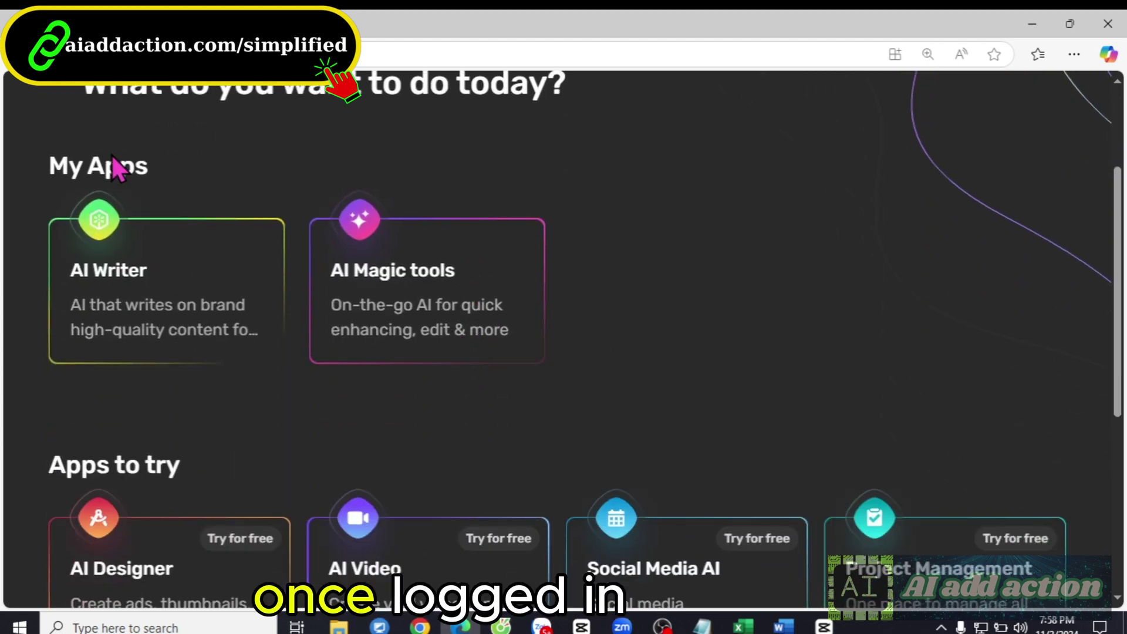
scroll(385, 389, "down", 2)
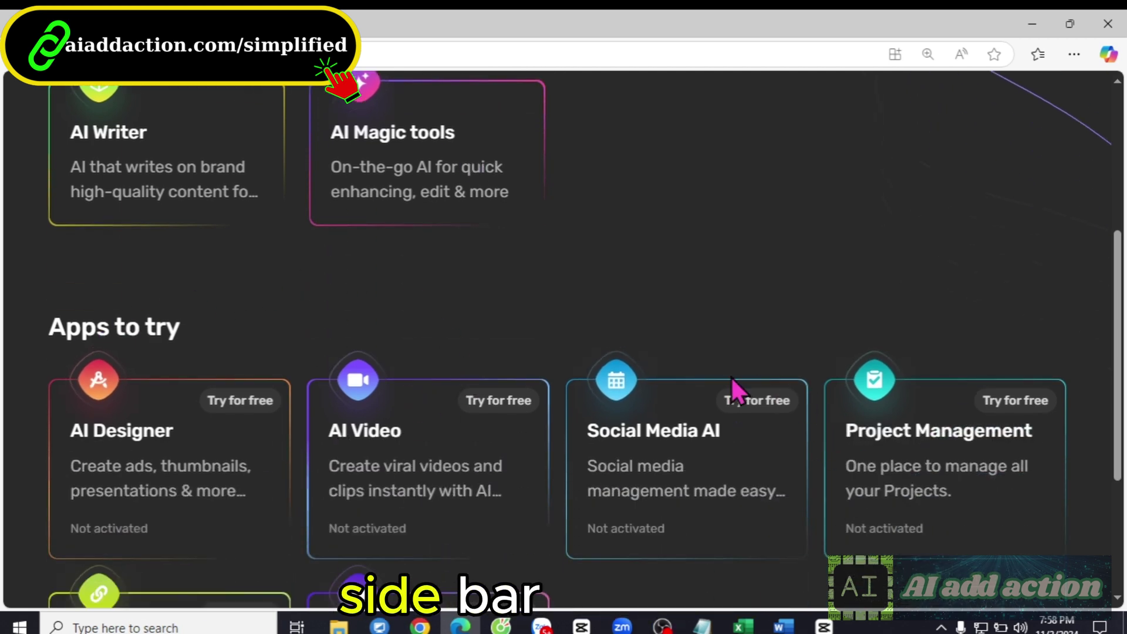
scroll(634, 406, "down", 1)
scroll(528, 410, "down", 1)
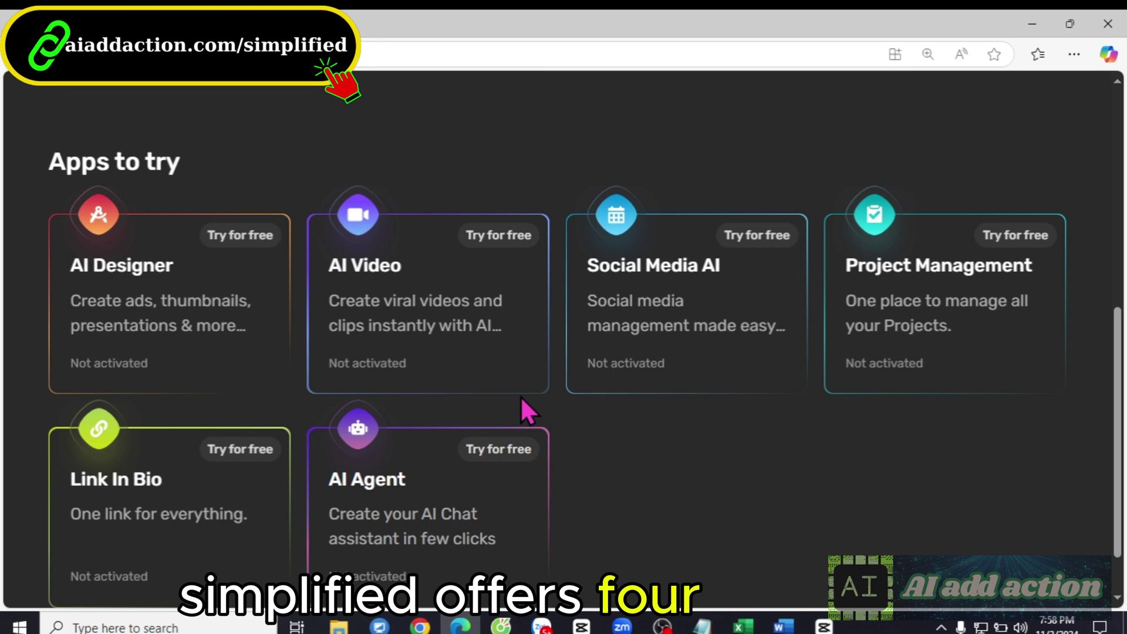
scroll(436, 536, "down", 1)
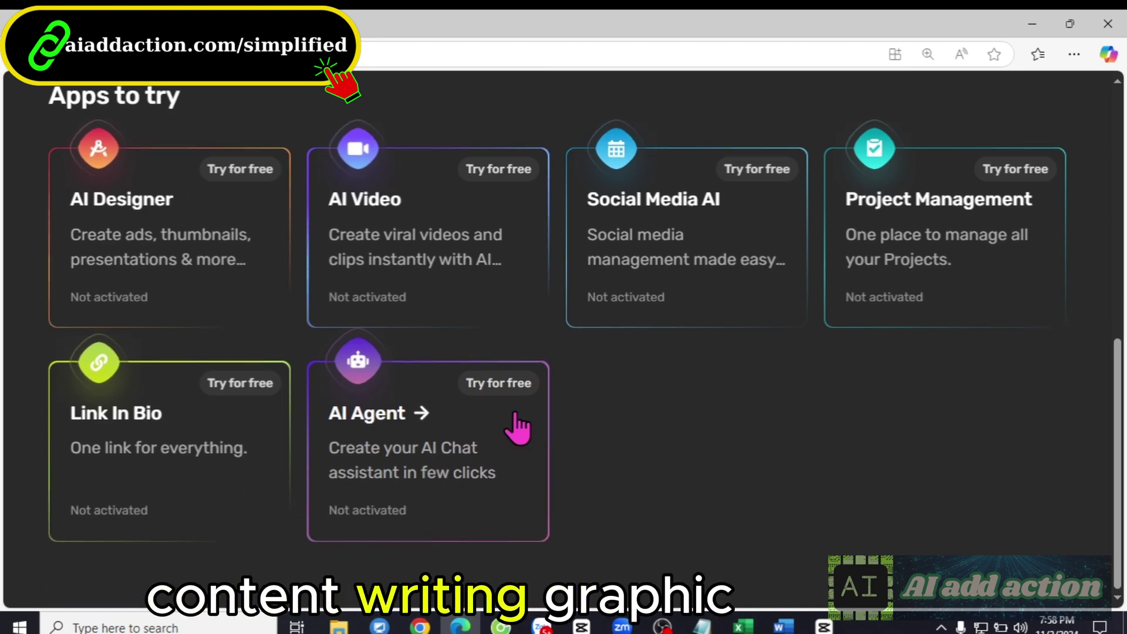
key("ctrl+plus")
key("ctrl+plus")
scroll(445, 415, "up", 2)
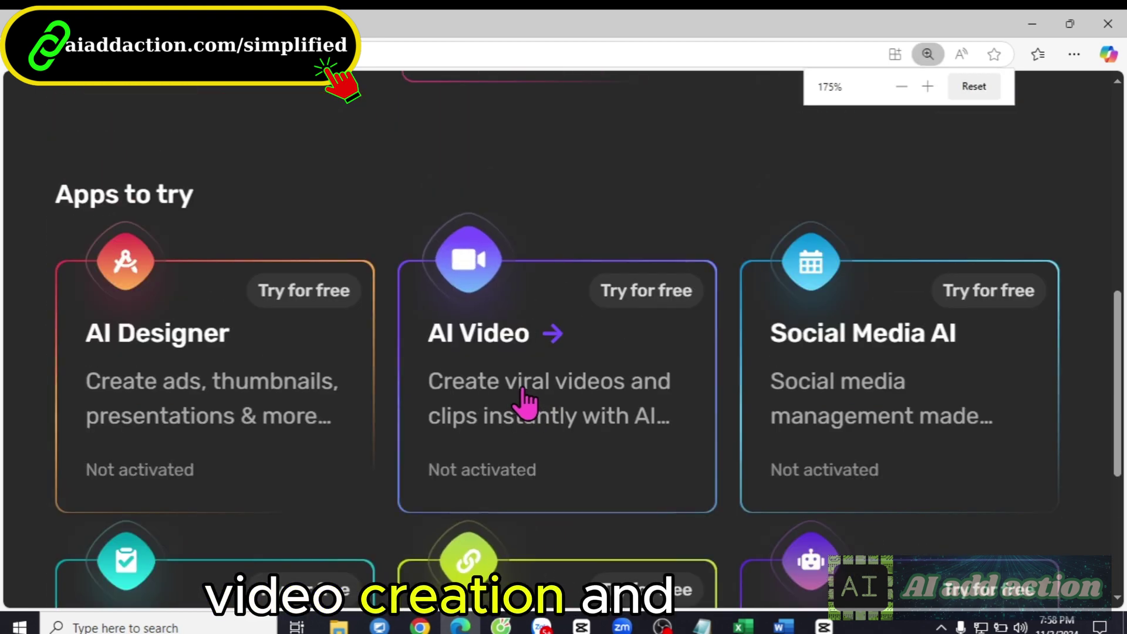
scroll(520, 397, "up", 2)
scroll(524, 400, "up", 1)
scroll(527, 403, "up", 2)
scroll(527, 404, "up", 2)
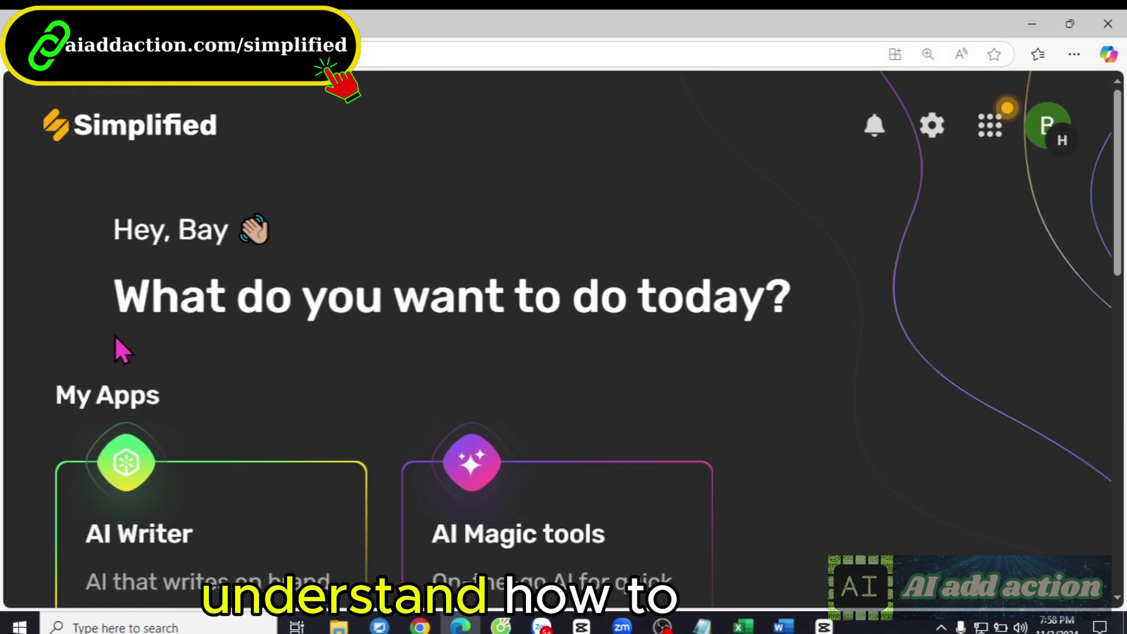
scroll(449, 241, "down", 2)
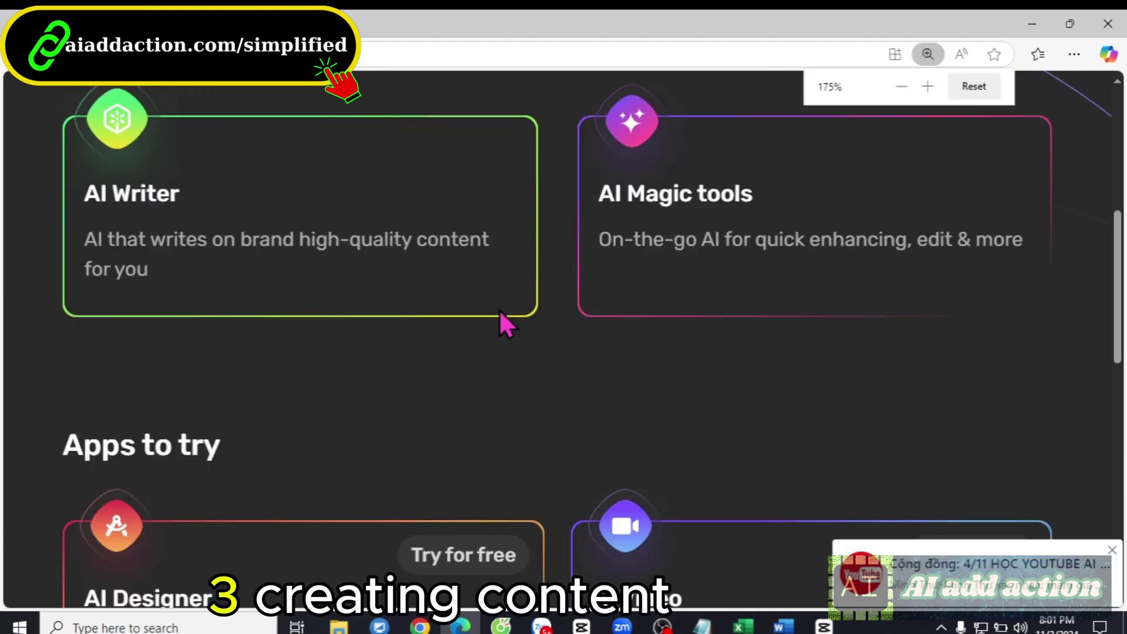
Launch the AI Writer app from the My Apps cards.
key("ctrl+plus")
key("ctrl+plus")
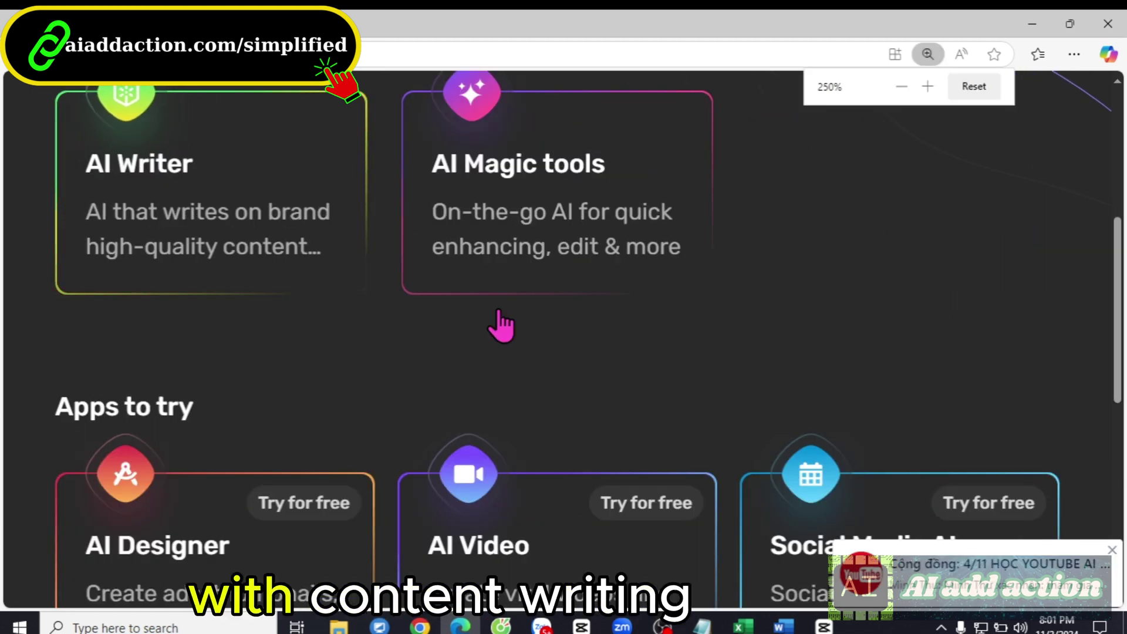
key("ctrl+plus")
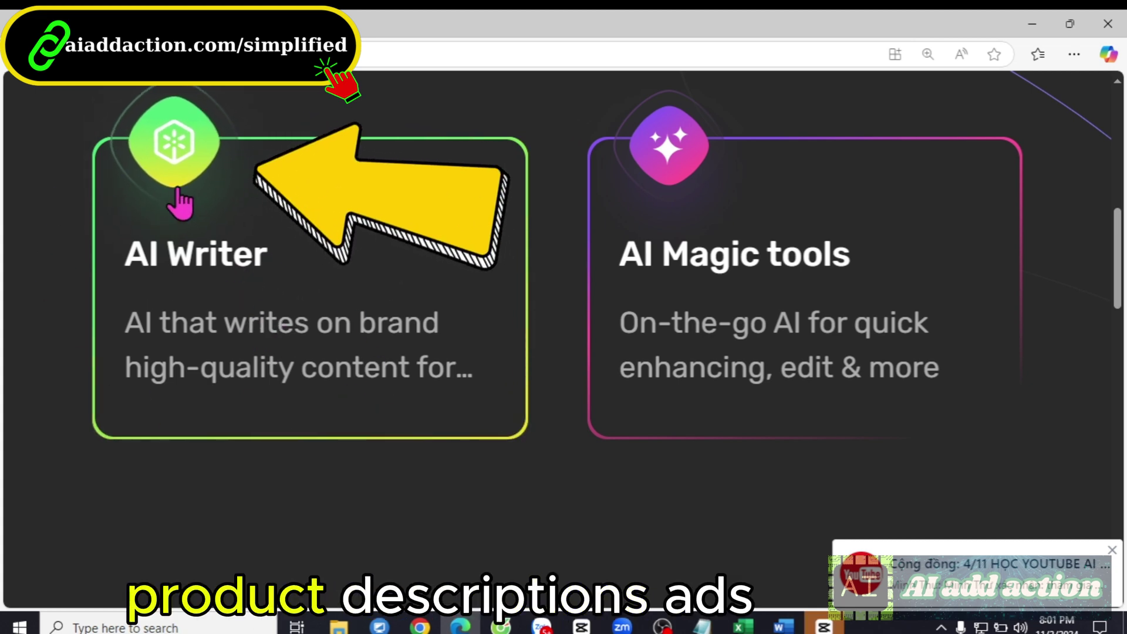
left_click(181, 203)
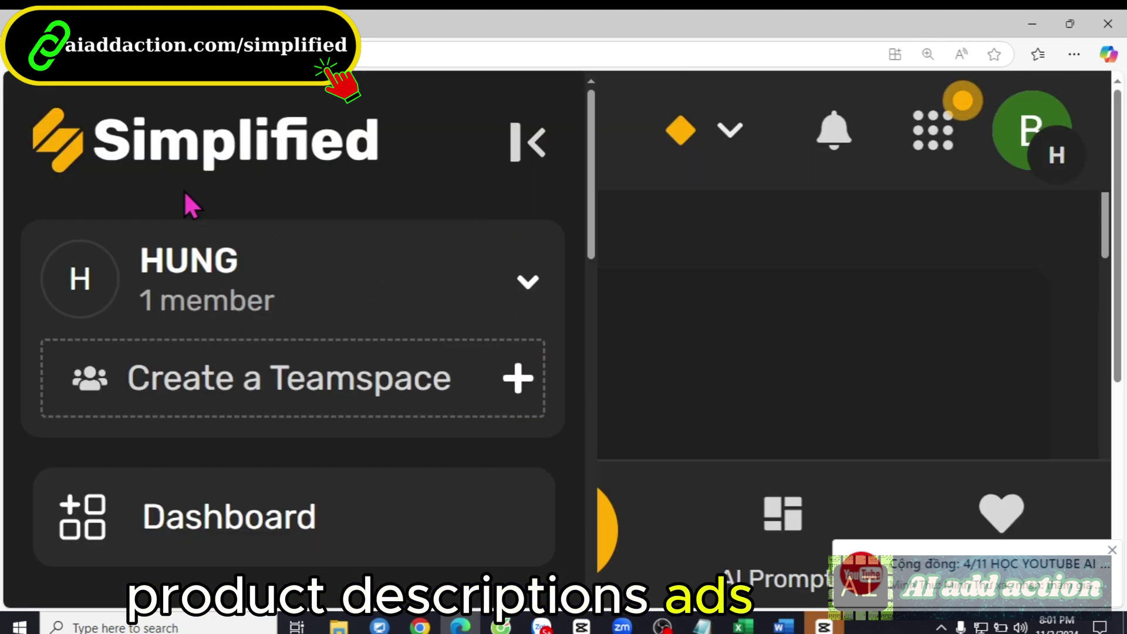
key("ctrl+minus")
key("ctrl+minus")
key("ctrl+minus")
key("ctrl+minus")
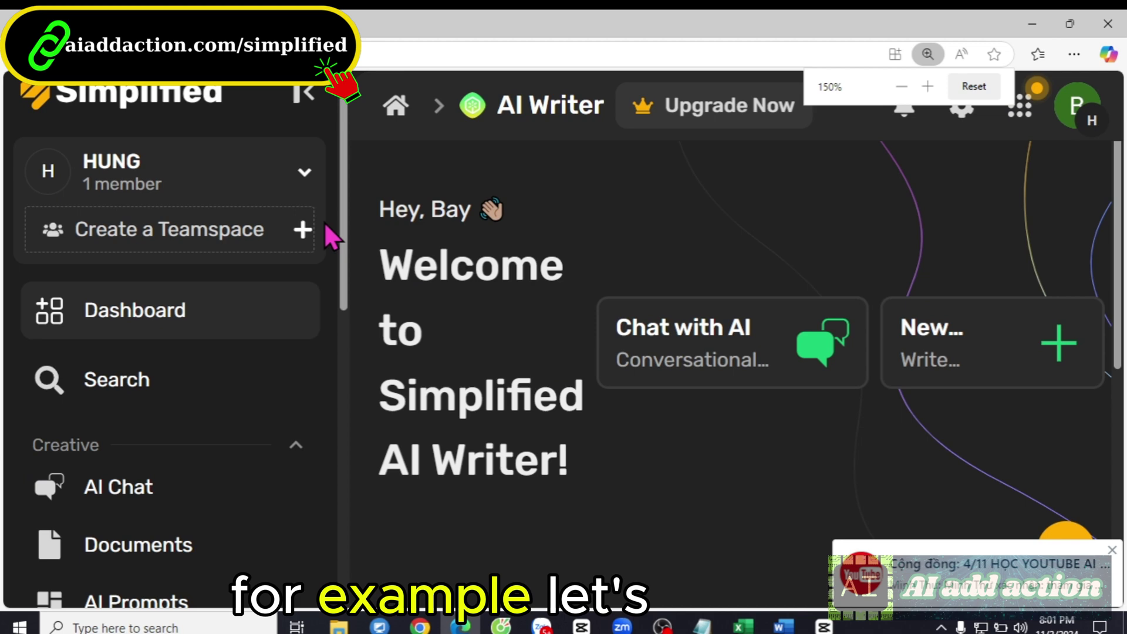
scroll(667, 288, "down", 1)
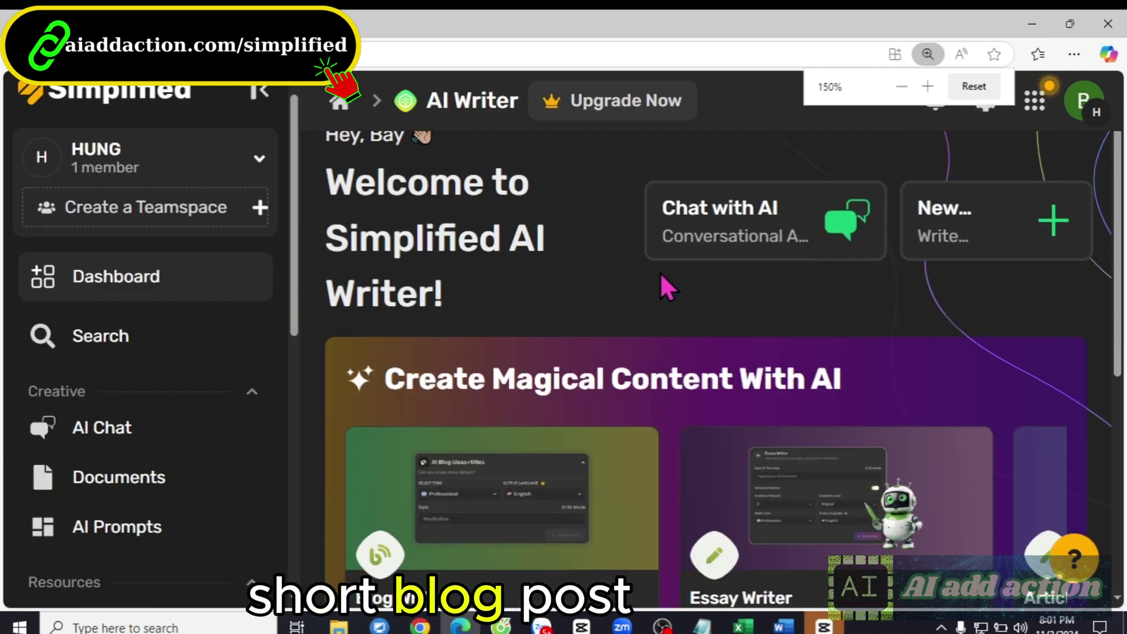
scroll(643, 244, "down", 2)
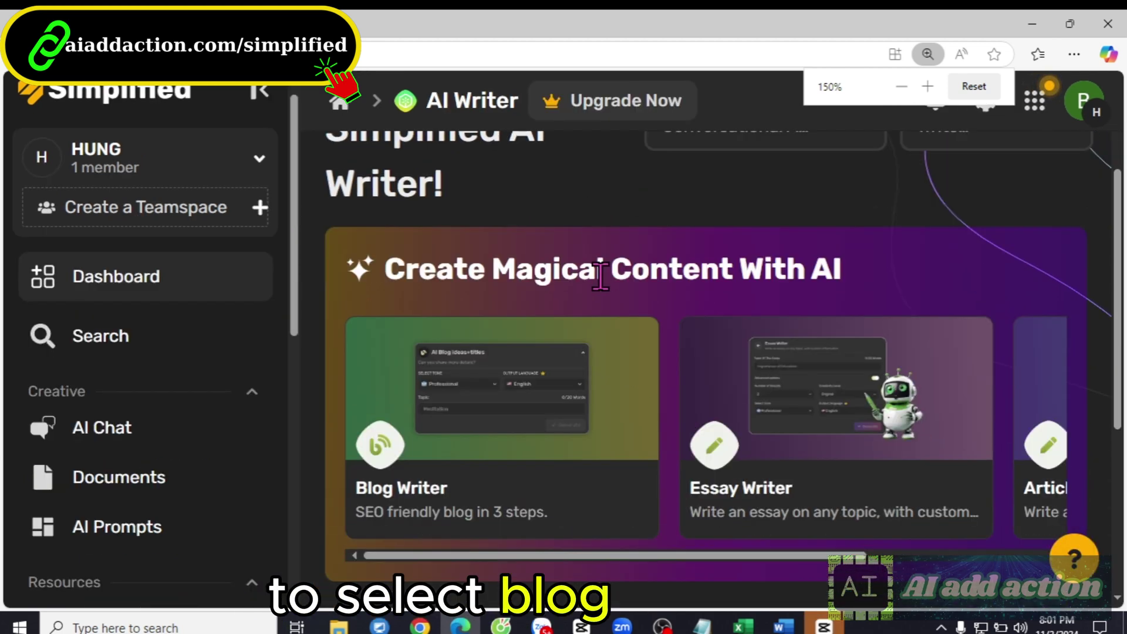
scroll(592, 275, "down", 2)
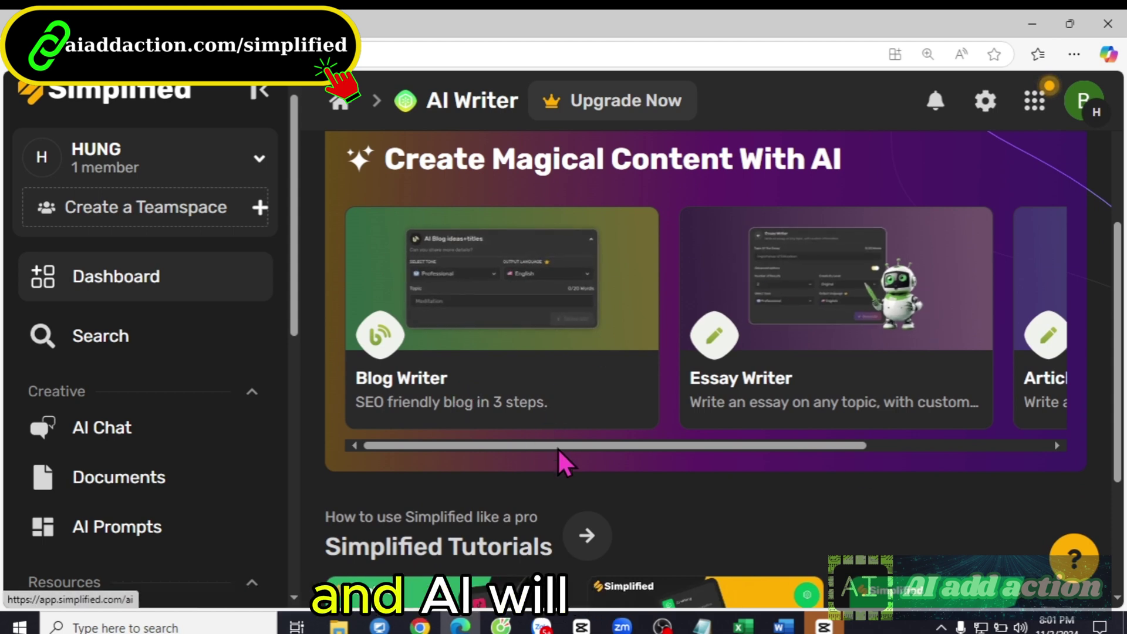
scroll(564, 458, "down", 1)
scroll(585, 465, "down", 1)
scroll(586, 463, "down", 2)
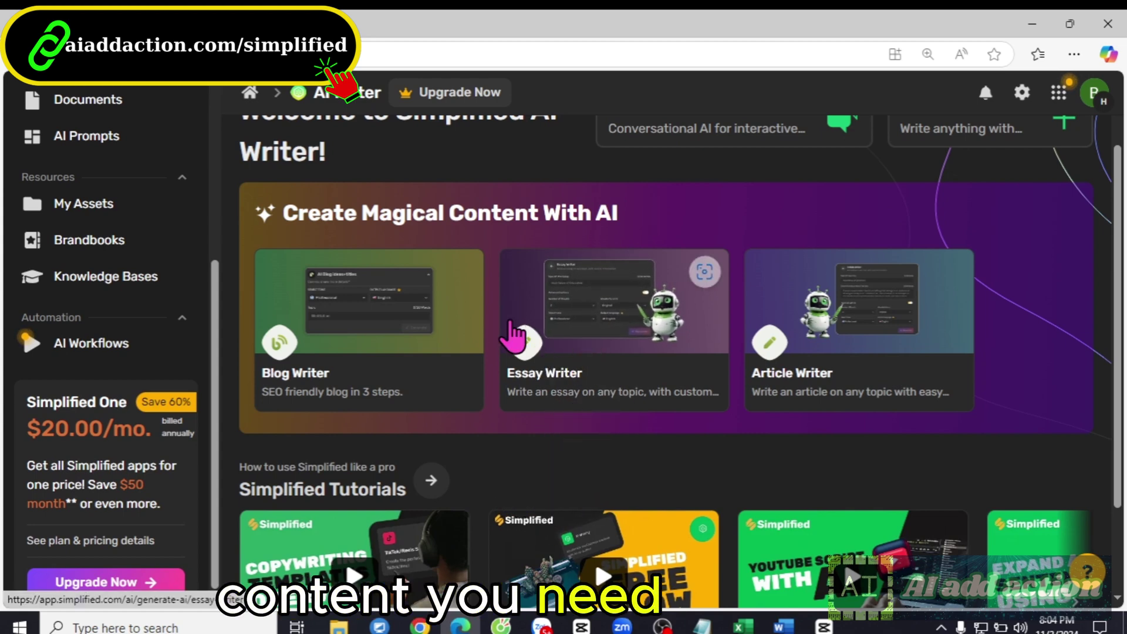
scroll(514, 335, "up", 1)
scroll(513, 334, "up", 1)
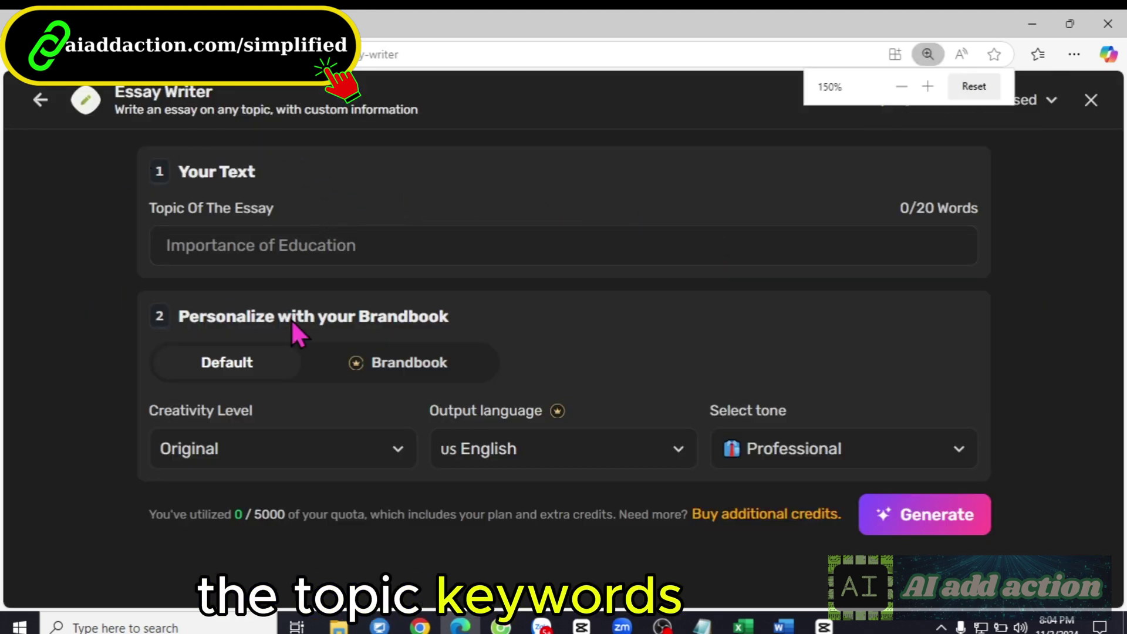
scroll(290, 327, "up", 1)
scroll(327, 313, "down", 1)
scroll(430, 244, "up", 1)
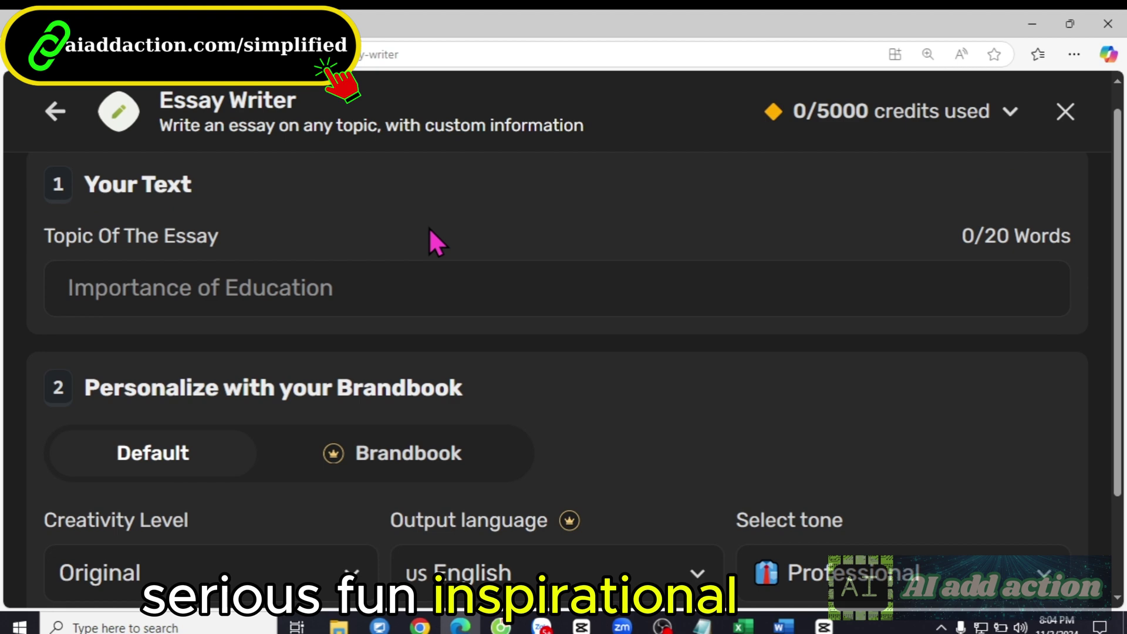
scroll(407, 380, "down", 2)
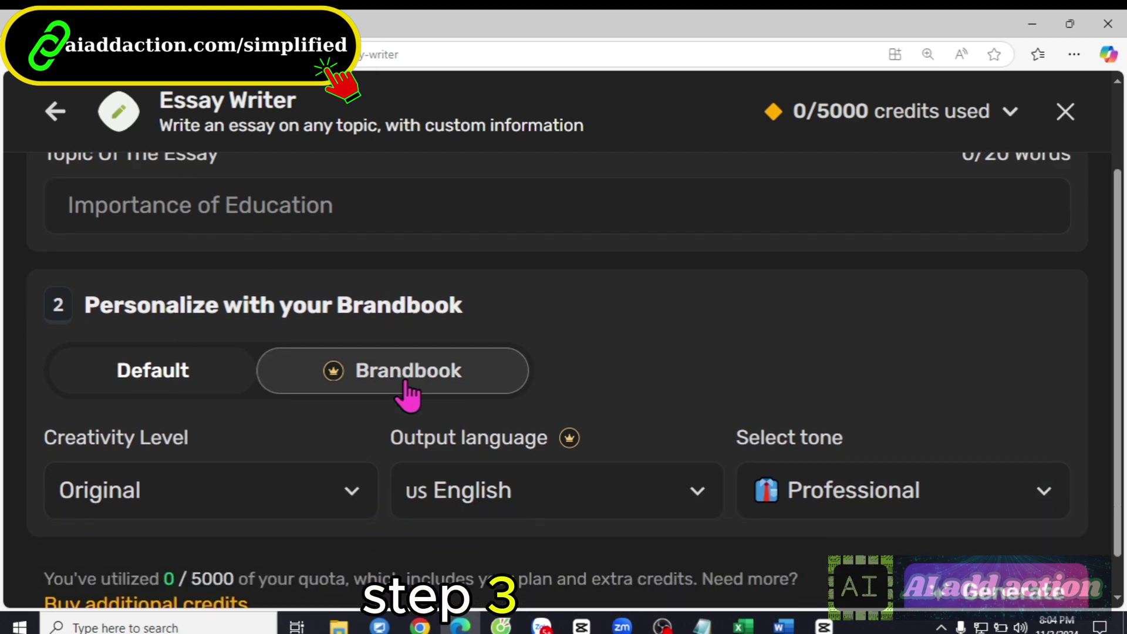
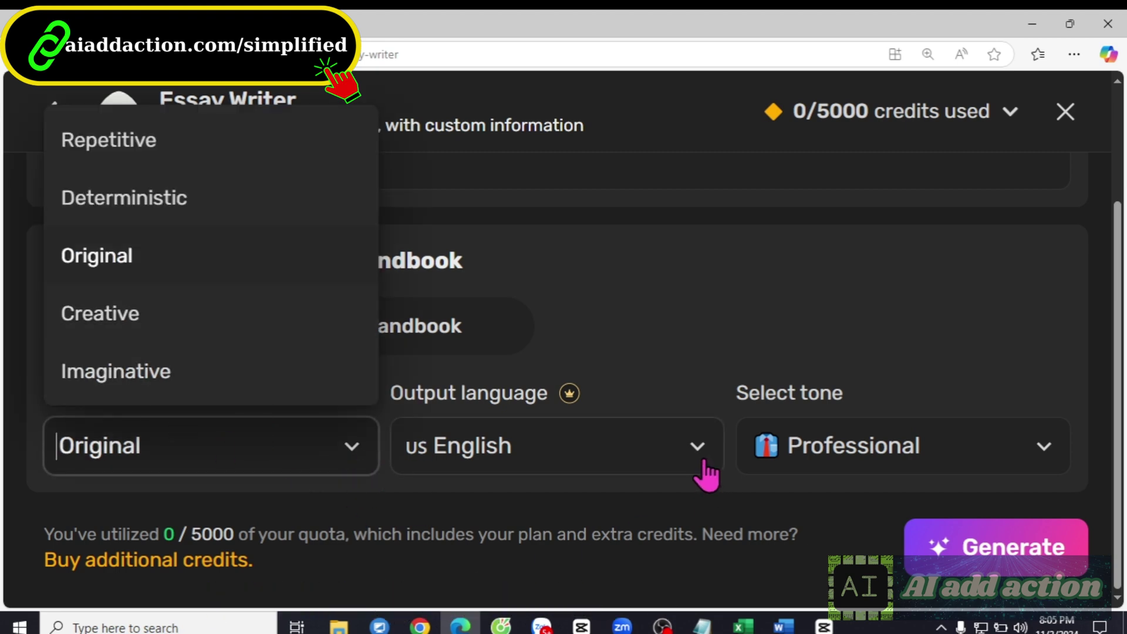
Check the Essay Writer's output languages, then open the AI Designer app card.
left_click(698, 446)
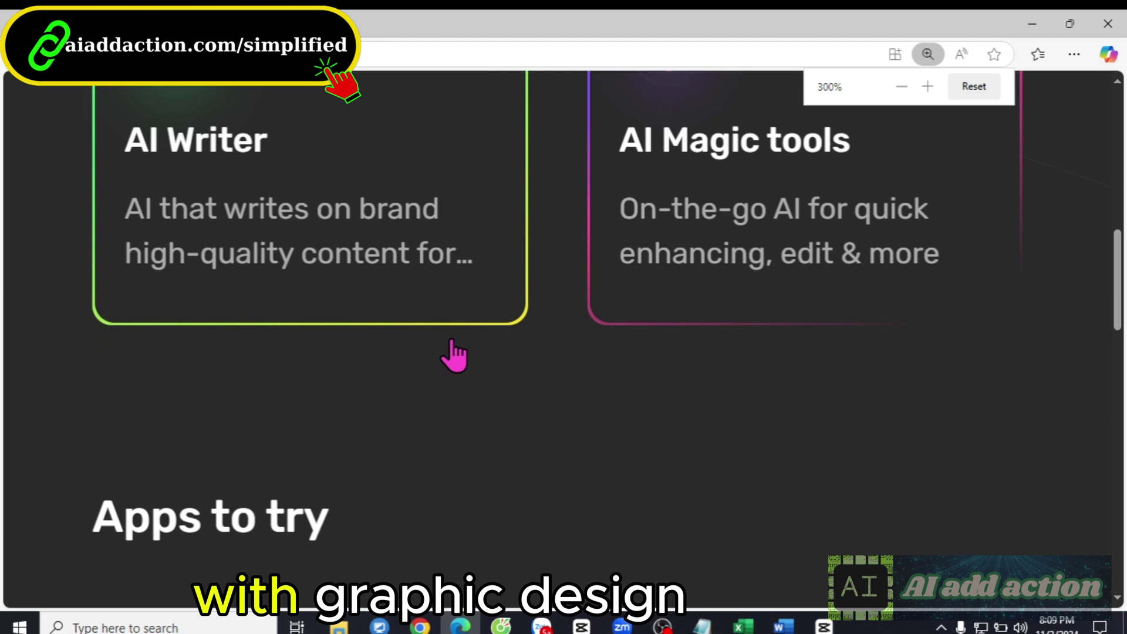
scroll(454, 354, "down", 3)
scroll(452, 354, "down", 3)
scroll(453, 354, "down", 2)
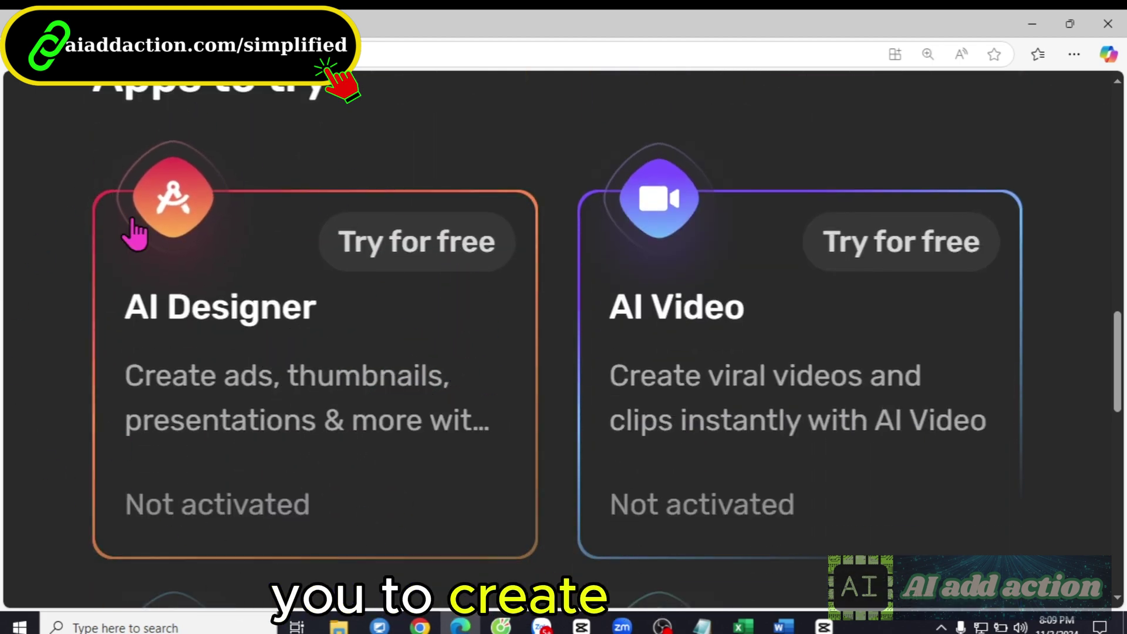
left_click(256, 366)
scroll(660, 273, "down", 1)
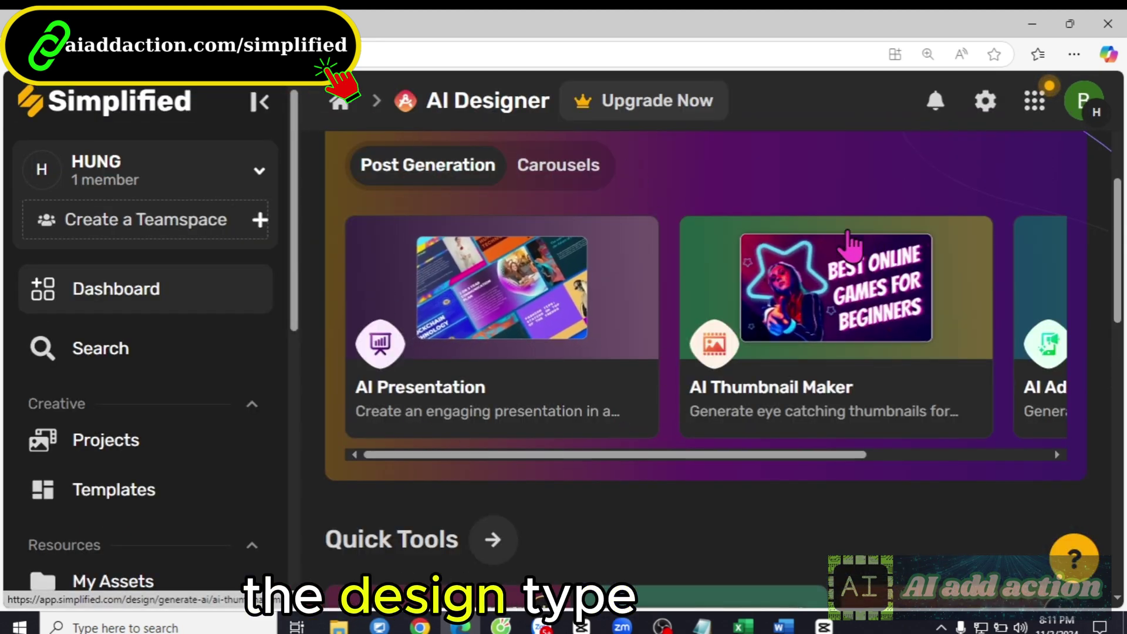
Preview the Create Magical Content tool chooser, then dismiss it with Esc.
left_click(527, 304)
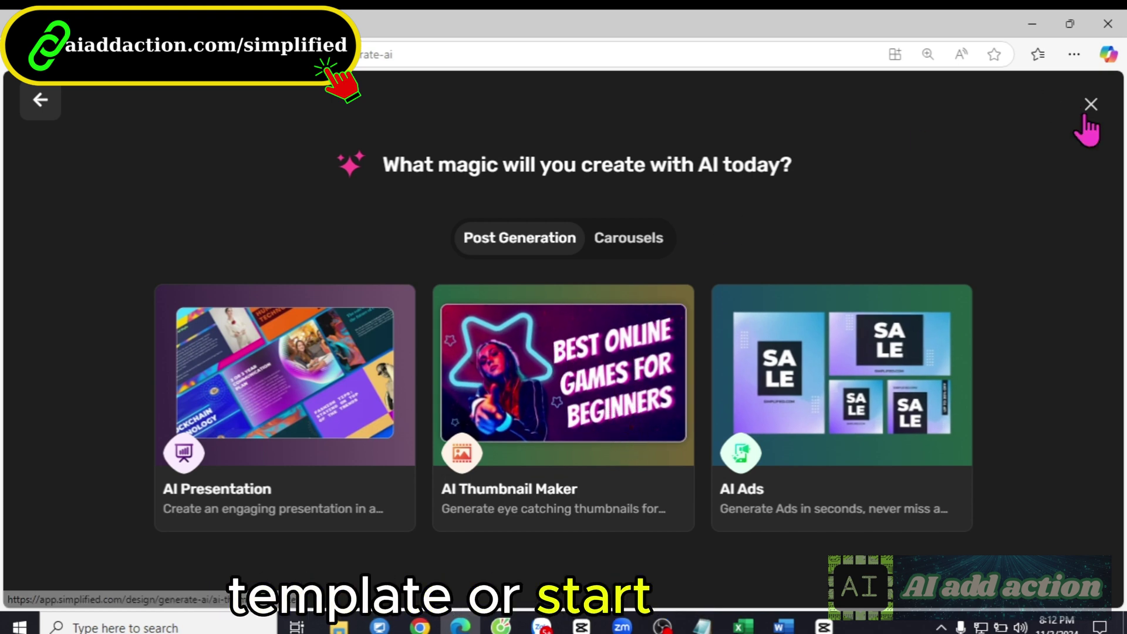
key("Escape")
scroll(625, 328, "down", 3)
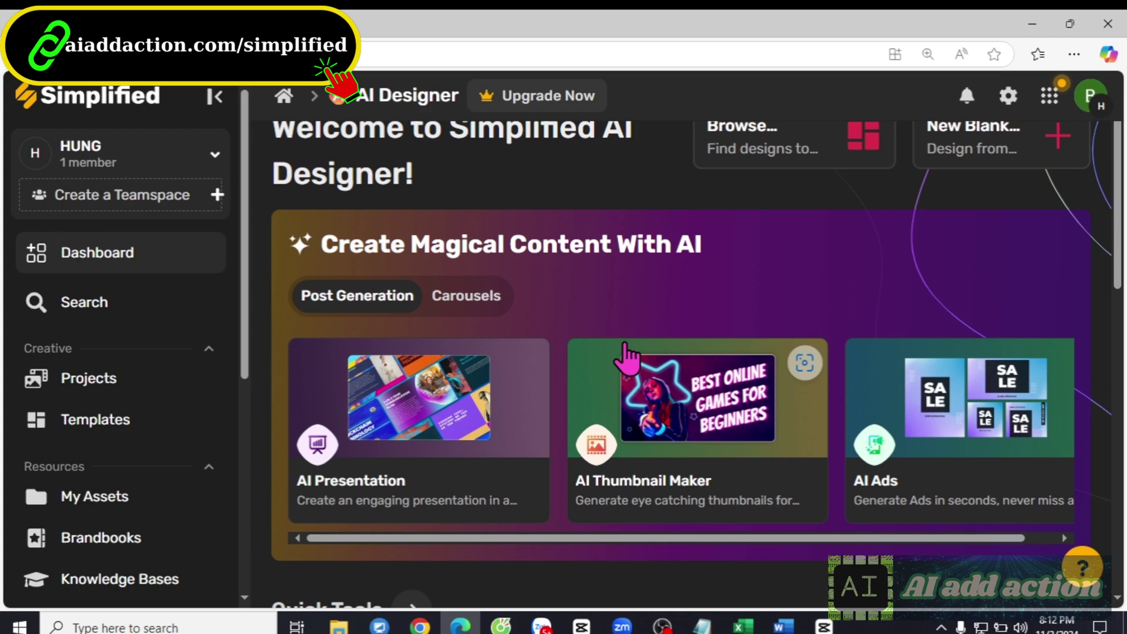
scroll(625, 328, "down", 3)
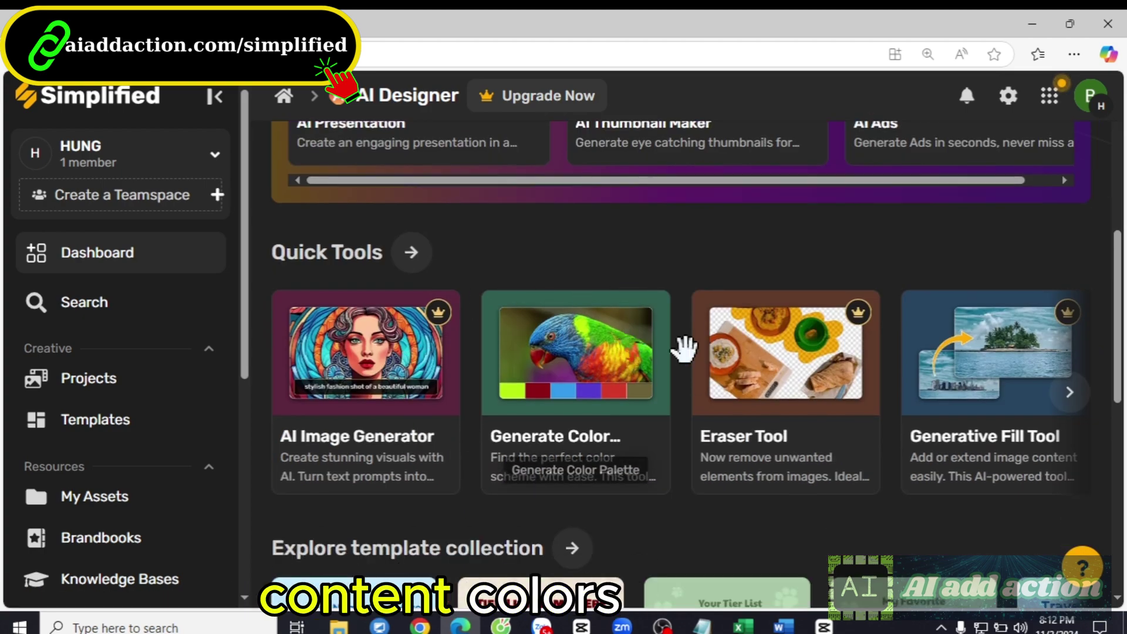
scroll(585, 440, "down", 3)
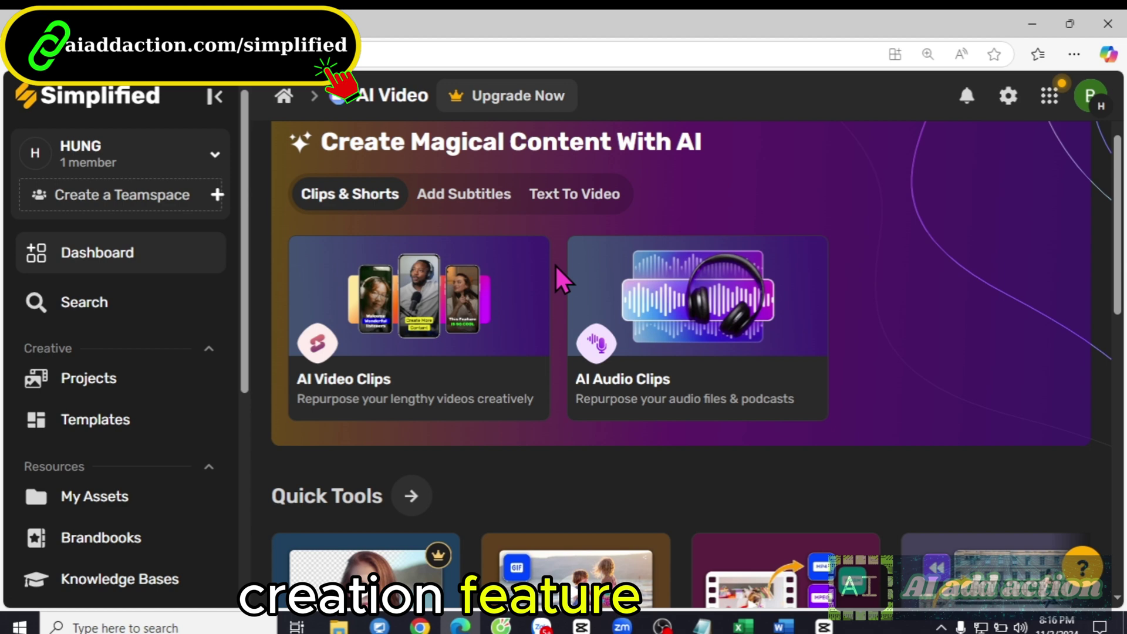
scroll(614, 368, "down", 1)
scroll(614, 368, "down", 2)
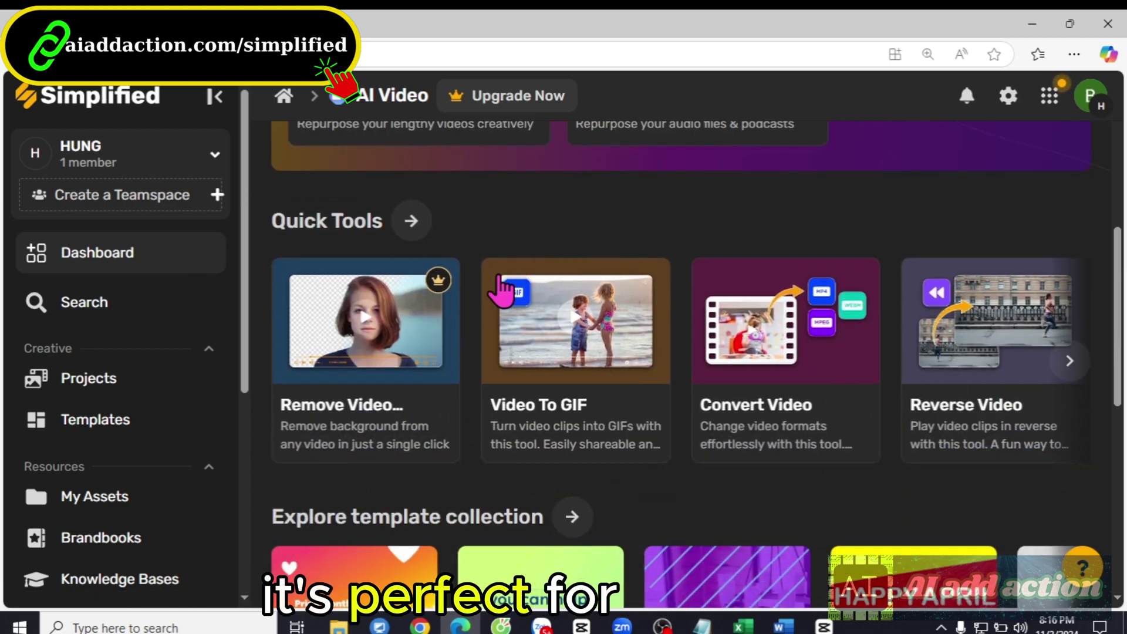
scroll(505, 292, "down", 2)
scroll(529, 318, "down", 1)
scroll(529, 318, "down", 2)
scroll(793, 352, "down", 1)
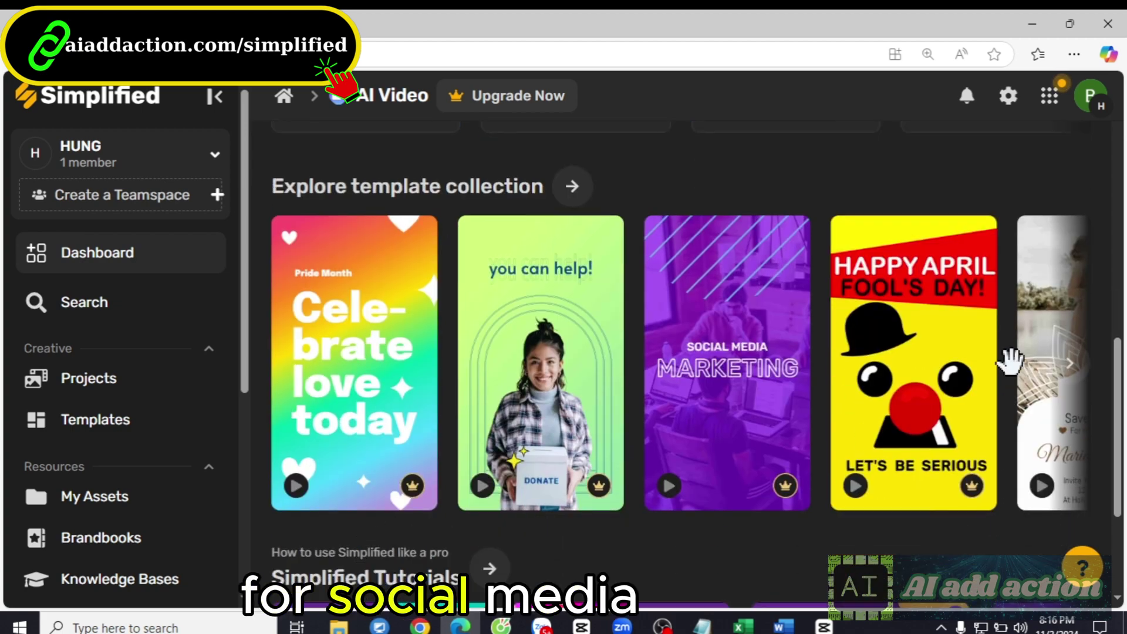
scroll(409, 302, "down", 1)
scroll(432, 363, "down", 1)
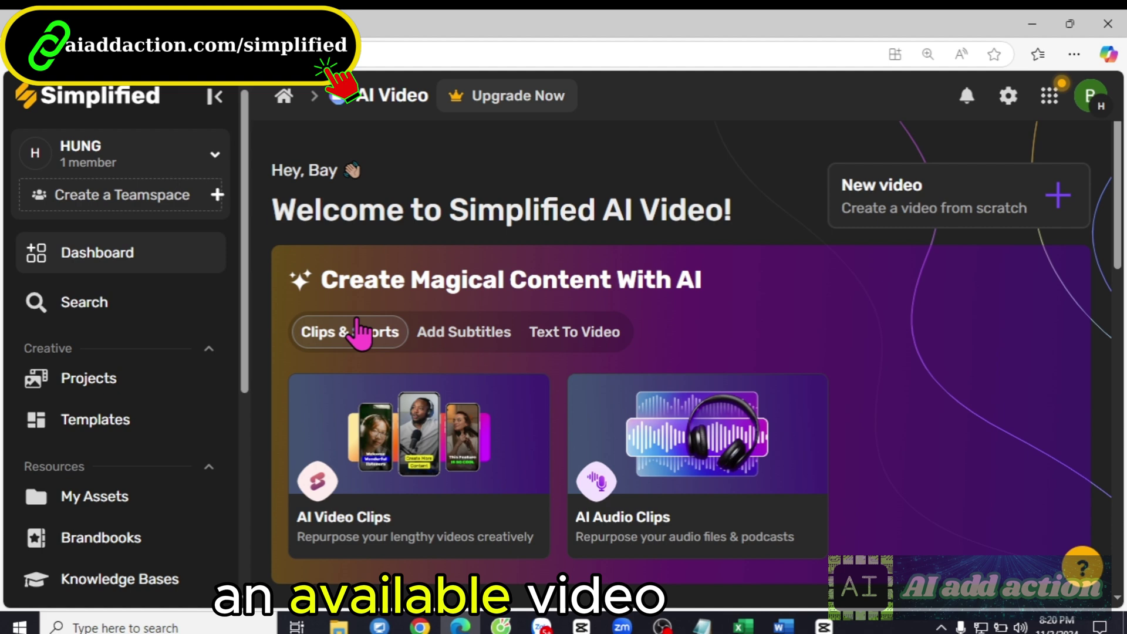
Switch the AI Video dashboard to its Add Subtitles tools.
left_click(454, 343)
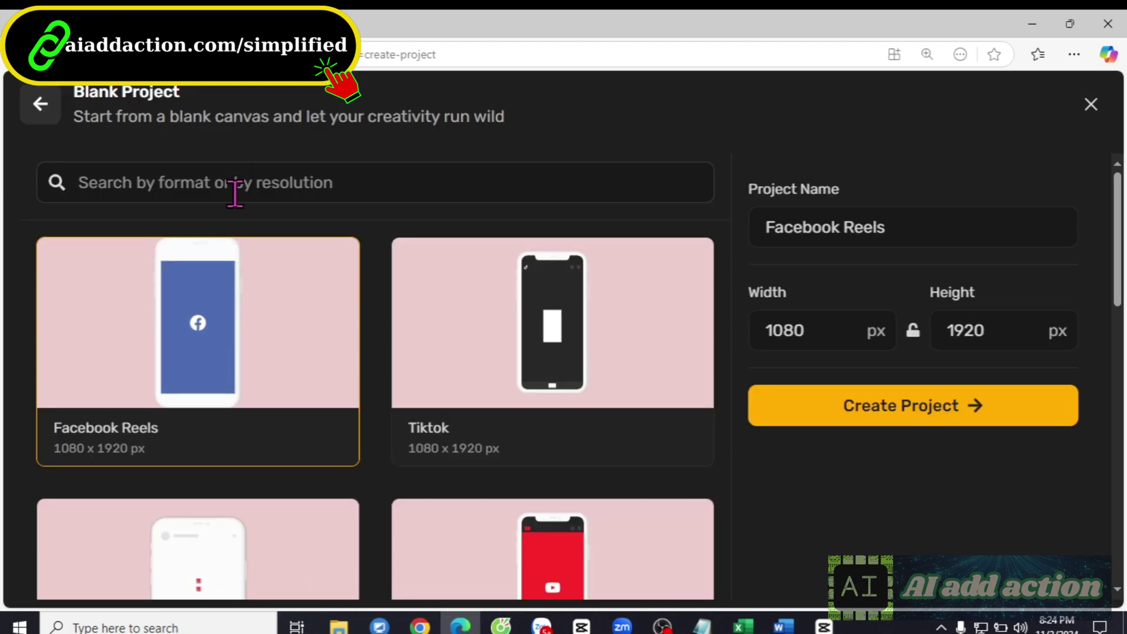
scroll(236, 192, "down", 1)
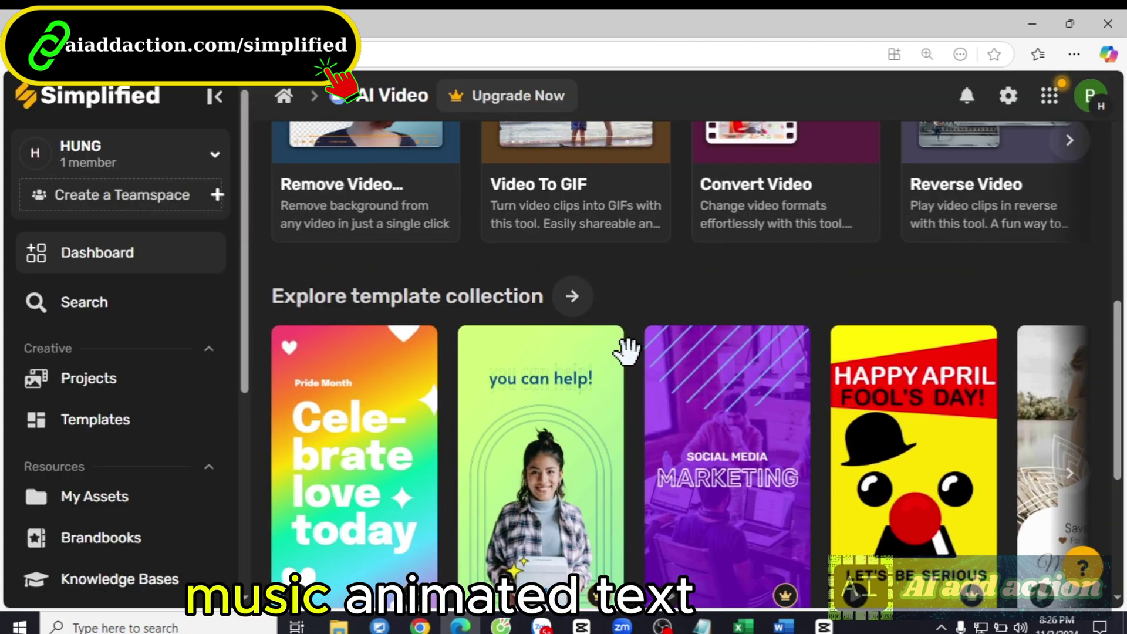
scroll(628, 350, "down", 3)
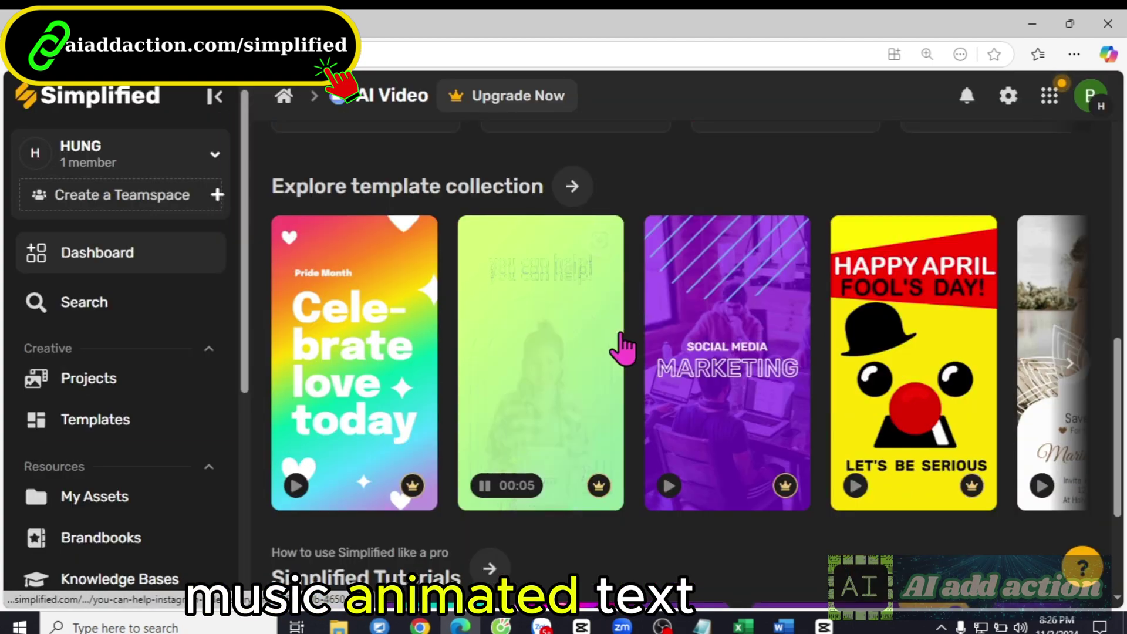
scroll(616, 348, "down", 3)
scroll(603, 335, "up", 2)
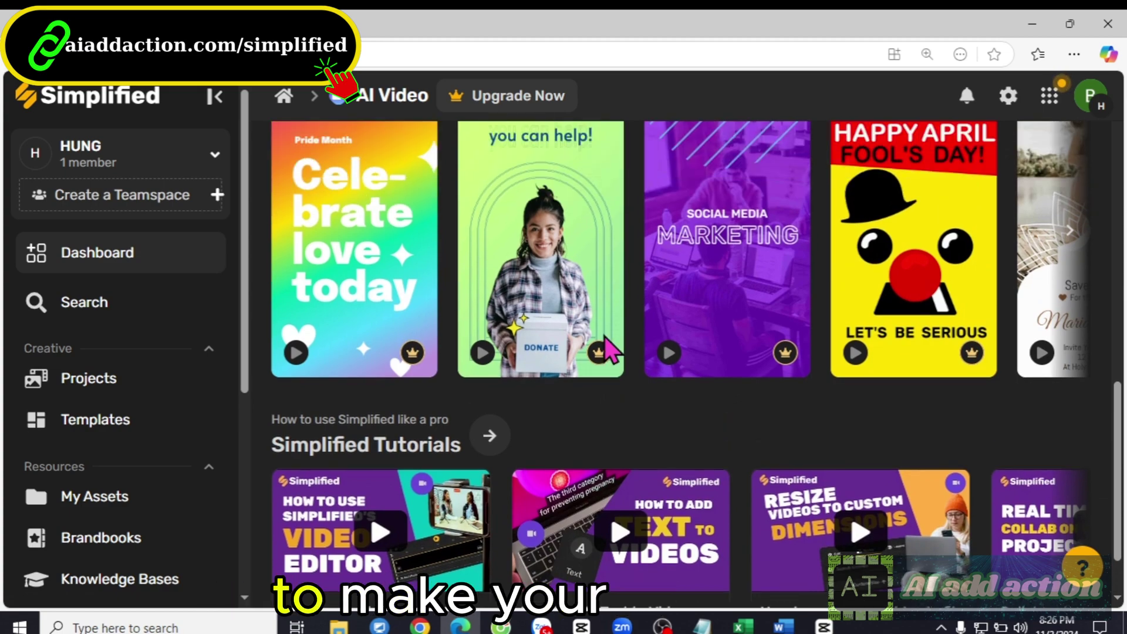
scroll(603, 334, "up", 2)
scroll(440, 335, "up", 1)
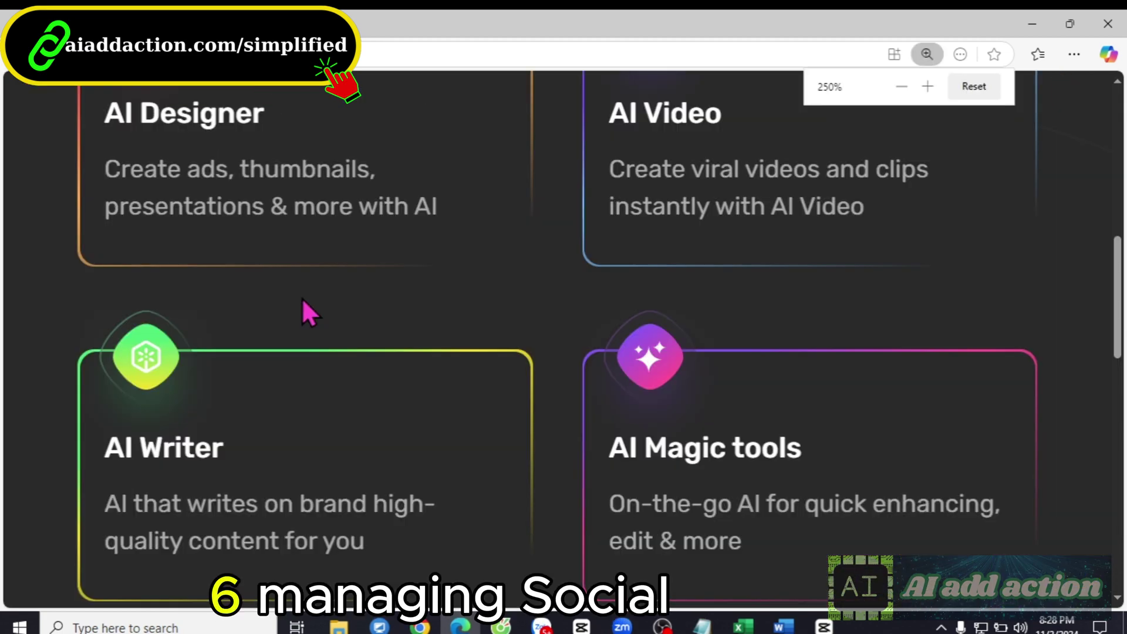
scroll(326, 309, "down", 2)
scroll(342, 305, "down", 3)
scroll(343, 303, "down", 3)
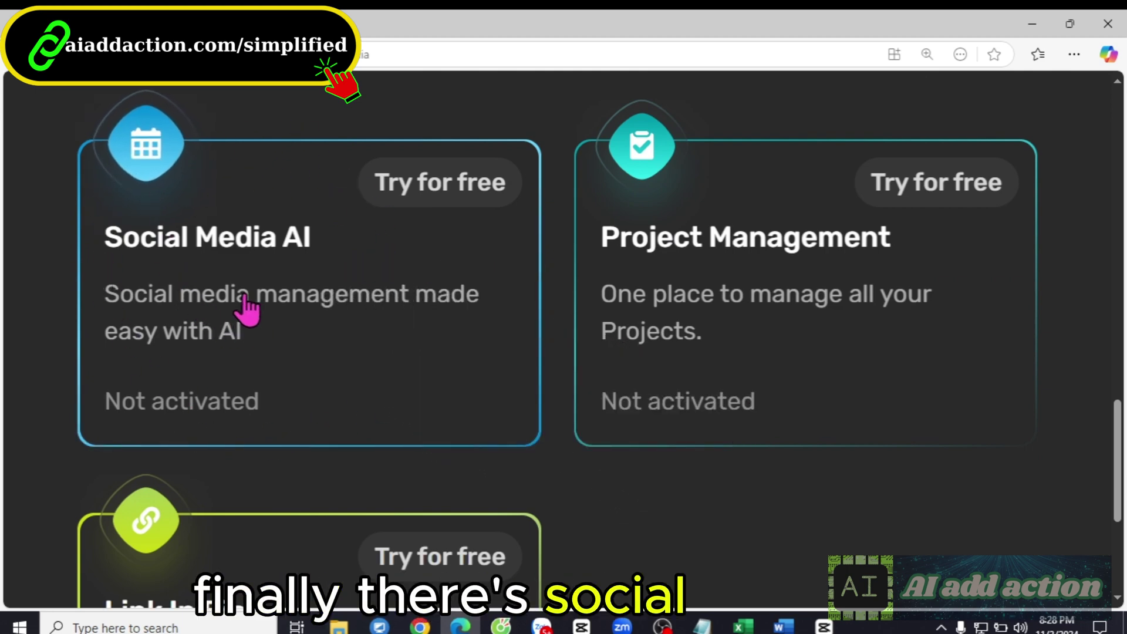
Open Social Media AI, zoom in, and explore connecting a Facebook Page.
left_click(249, 308)
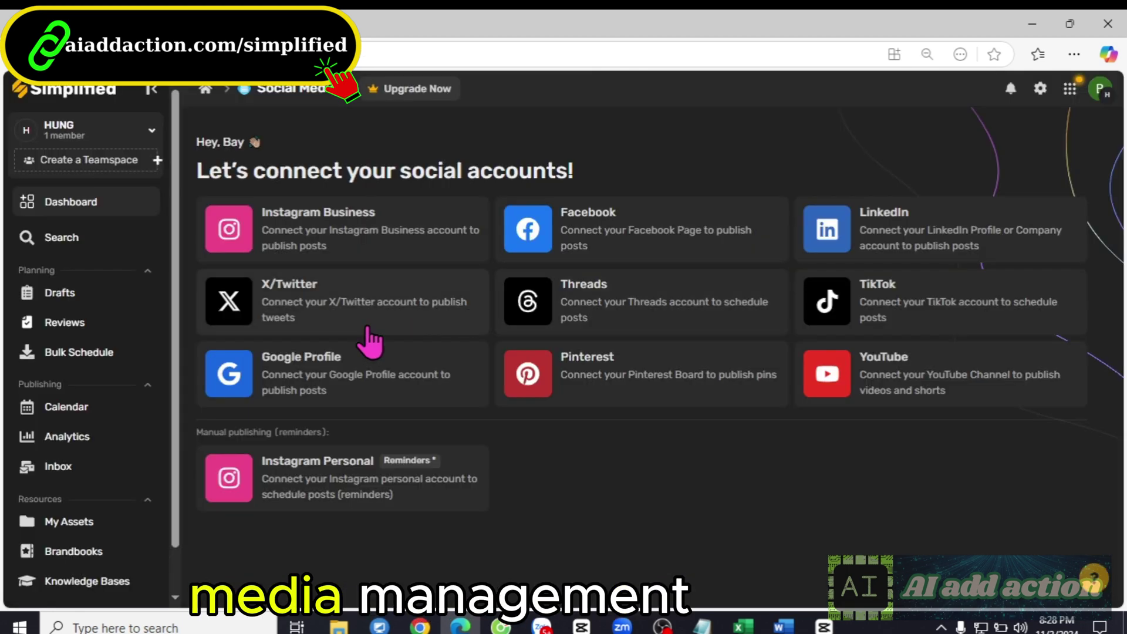
scroll(449, 250, "up", 1)
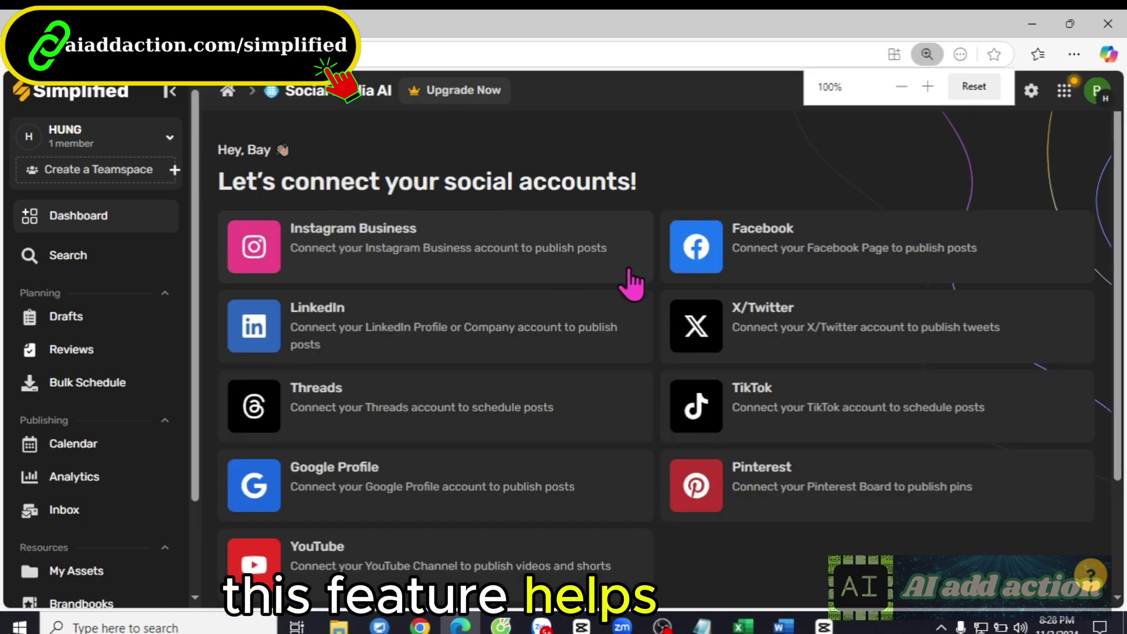
scroll(628, 300, "up", 1)
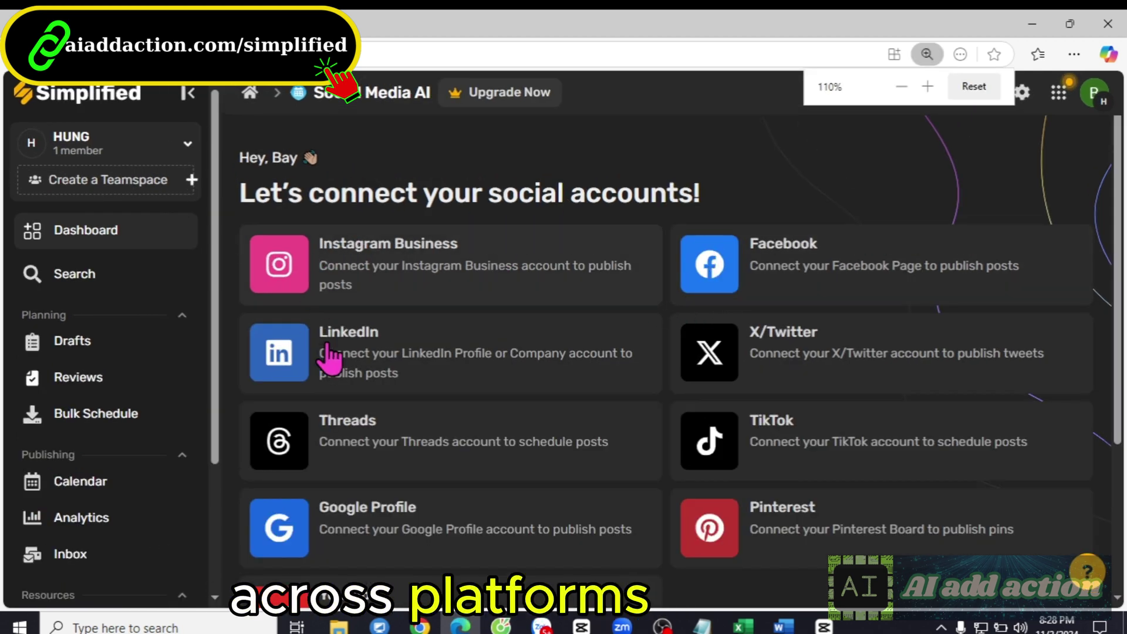
scroll(772, 284, "down", 1)
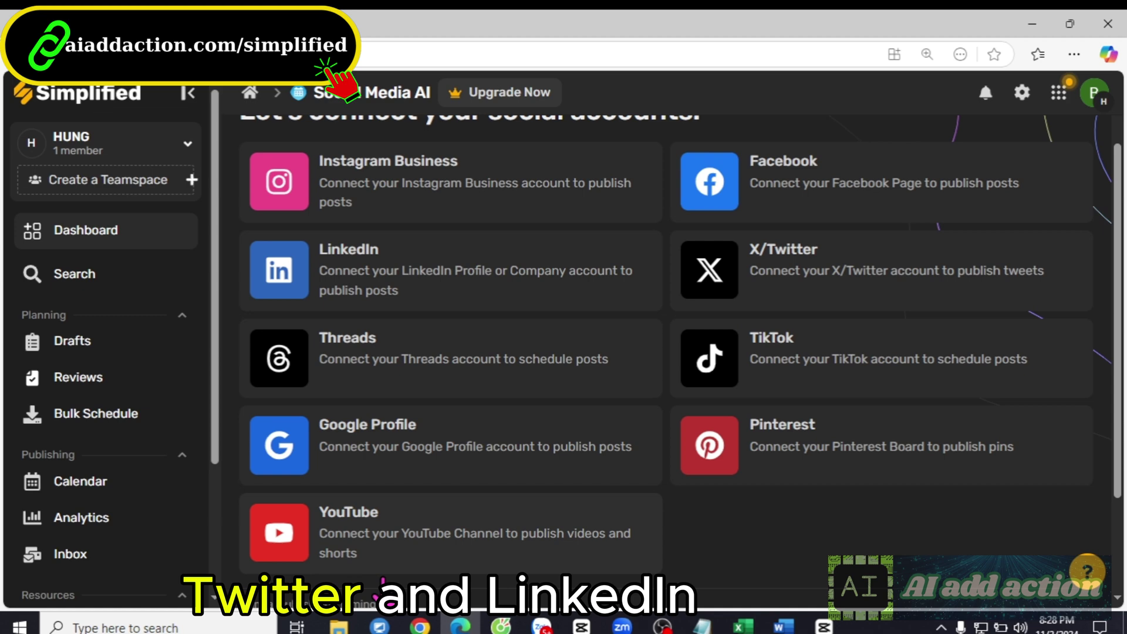
scroll(629, 323, "down", 1)
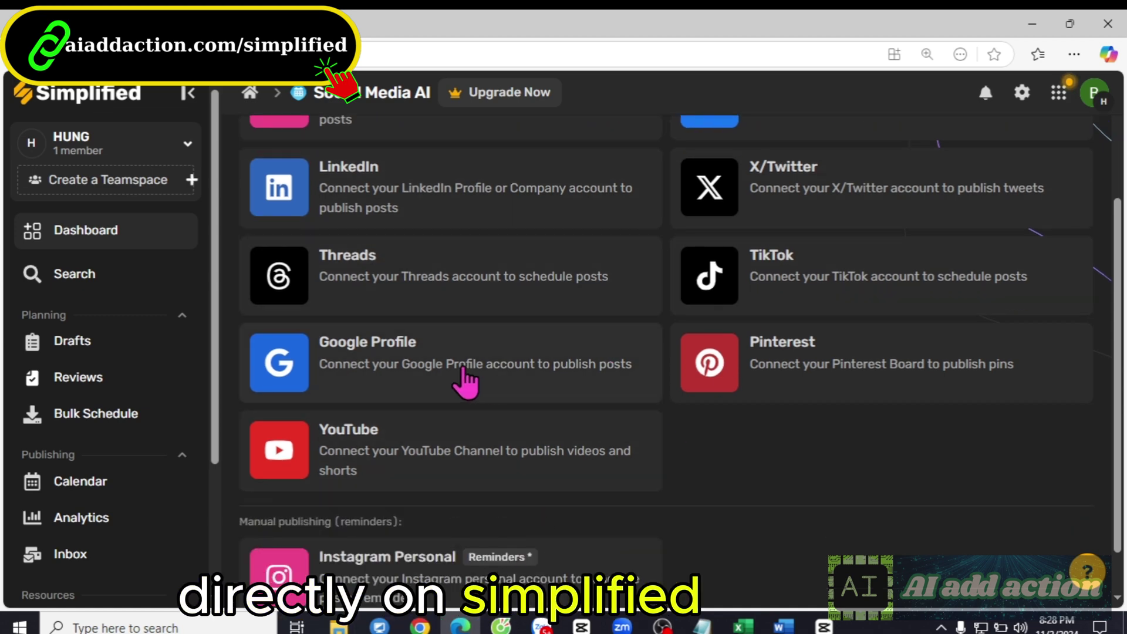
scroll(432, 396, "down", 1)
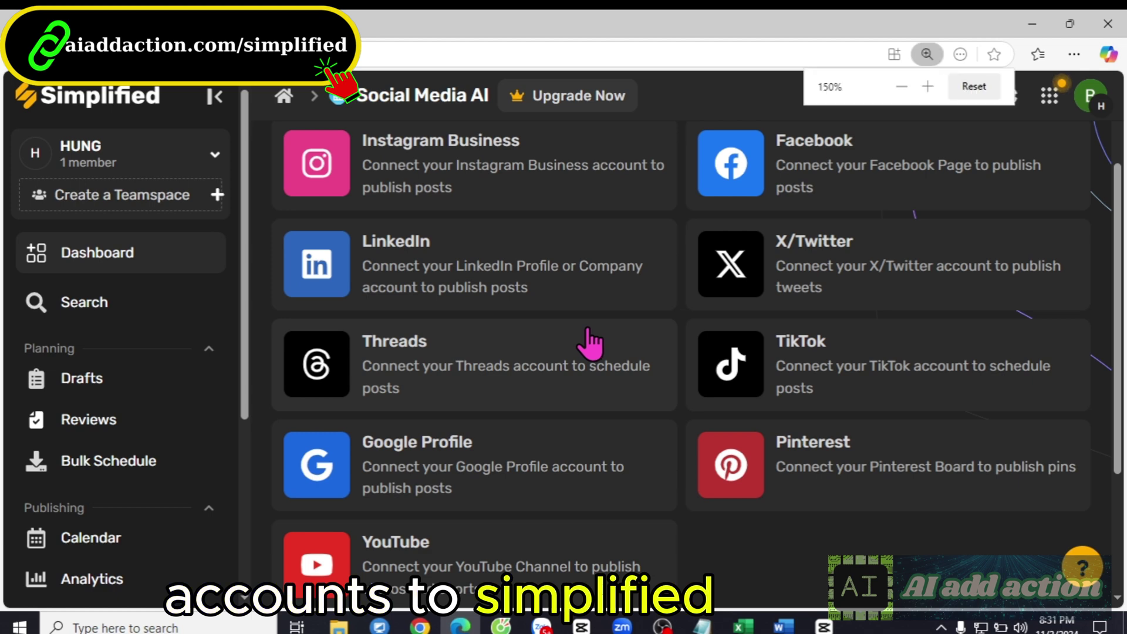
key("ctrl+plus")
scroll(593, 345, "down", 2)
scroll(592, 344, "up", 2)
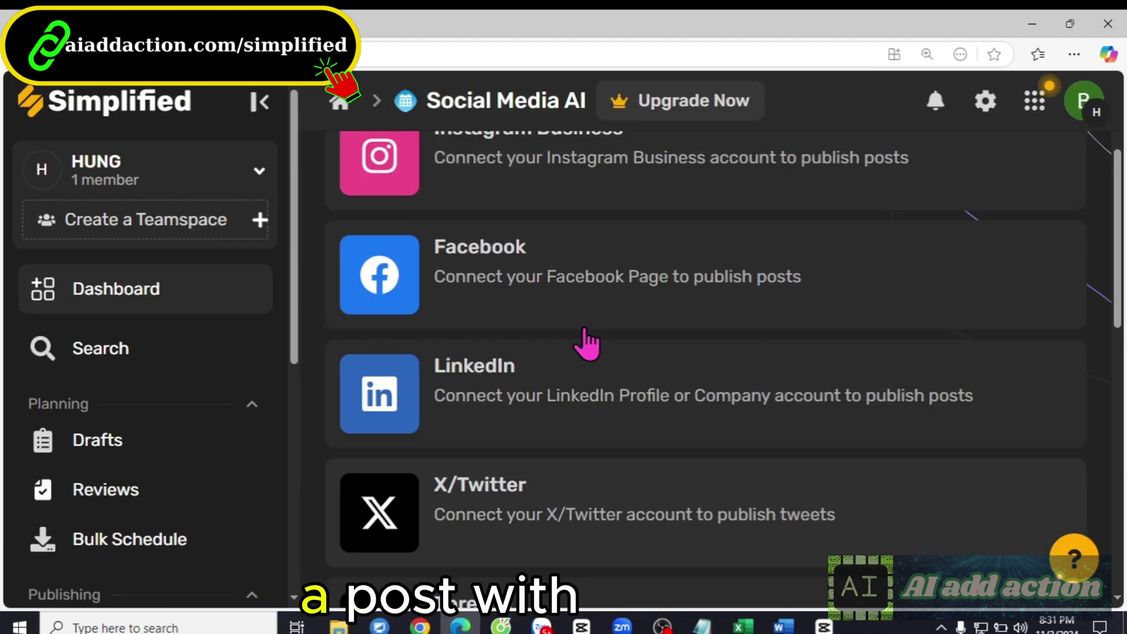
scroll(616, 335, "up", 2)
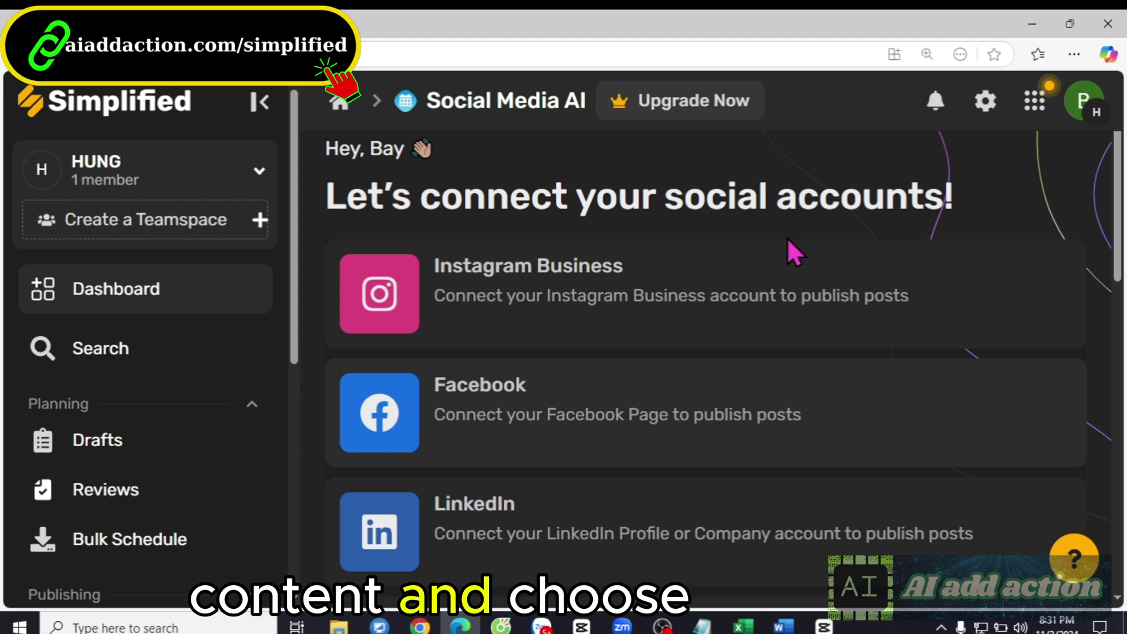
left_click(517, 427)
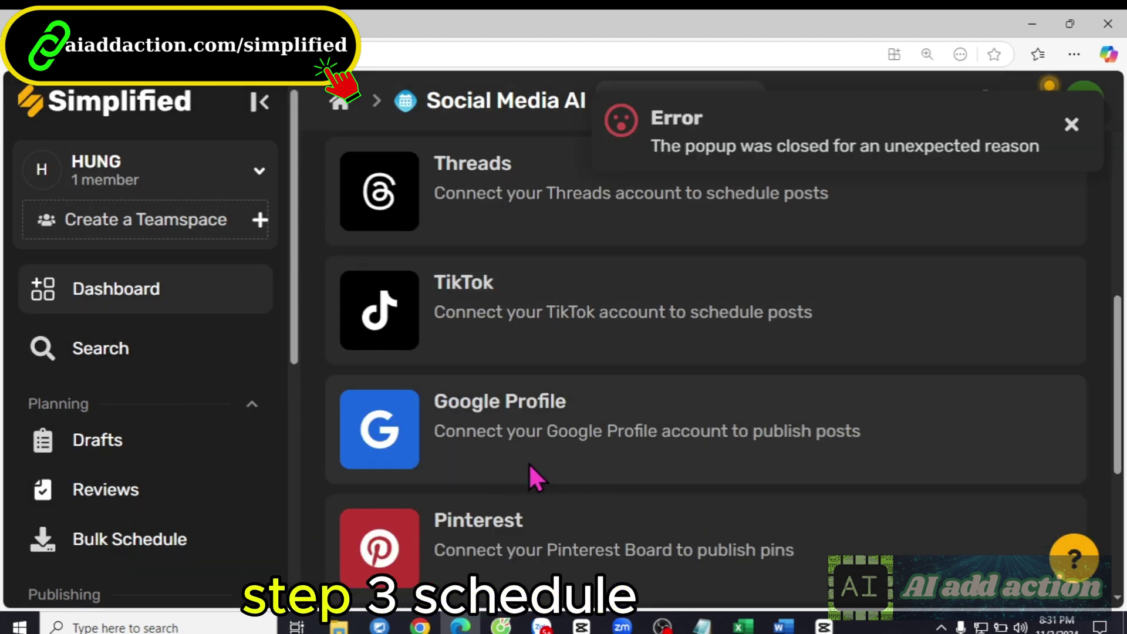
scroll(529, 467, "down", 3)
left_click(582, 449)
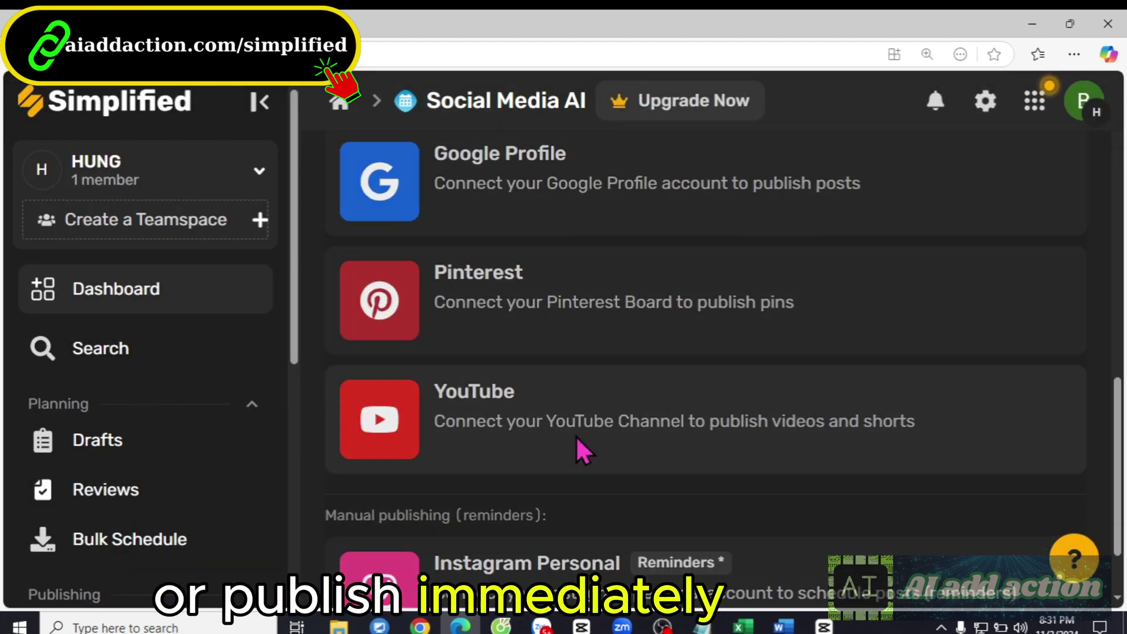
scroll(617, 370, "down", 1)
scroll(610, 371, "up", 1)
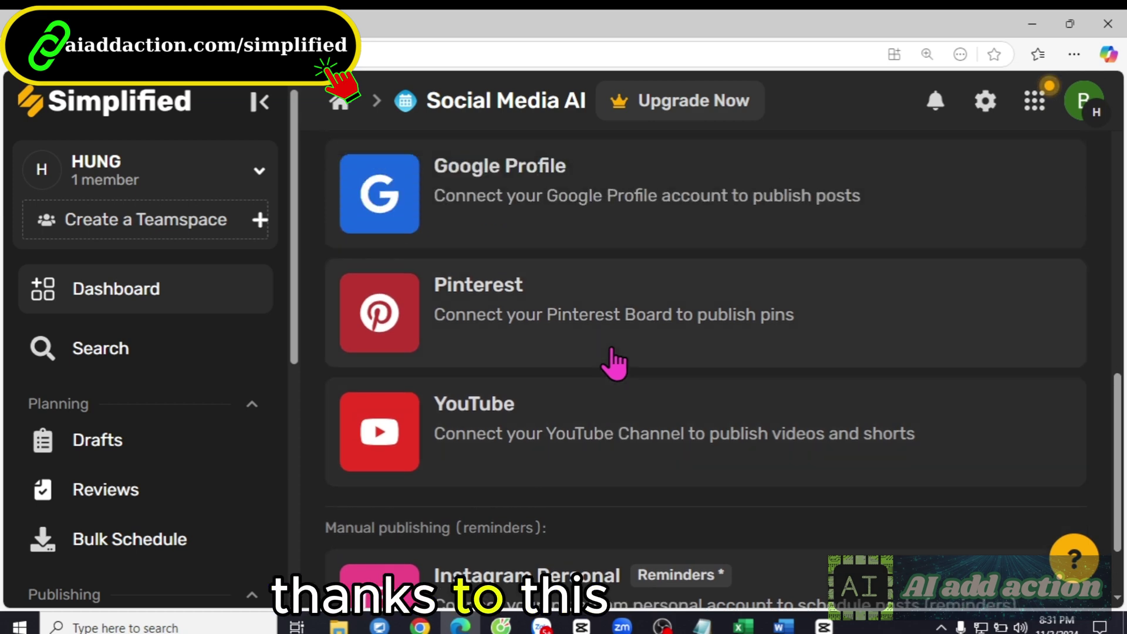
scroll(612, 365, "up", 1)
scroll(613, 366, "up", 1)
scroll(614, 361, "up", 2)
scroll(618, 360, "up", 1)
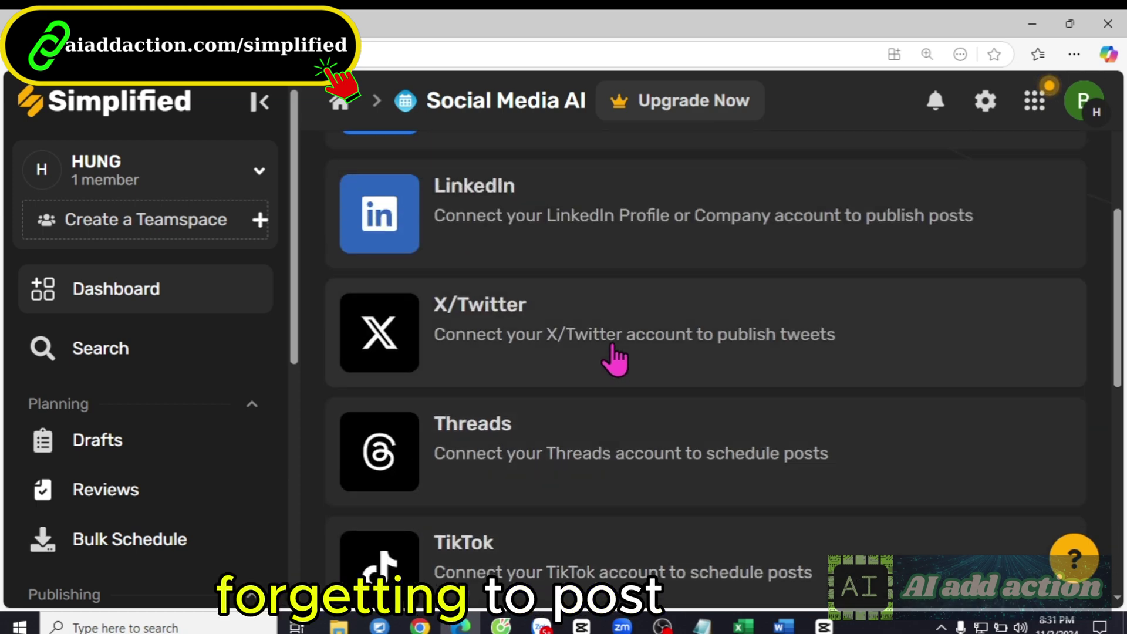
scroll(608, 361, "up", 1)
scroll(603, 366, "up", 1)
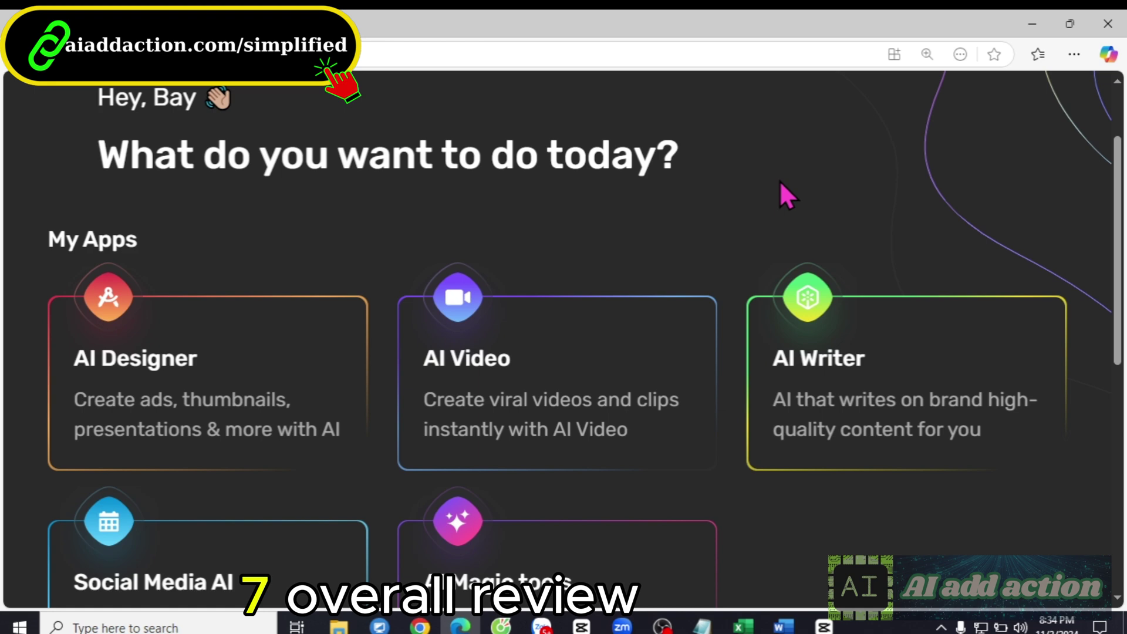
scroll(482, 335, "down", 3)
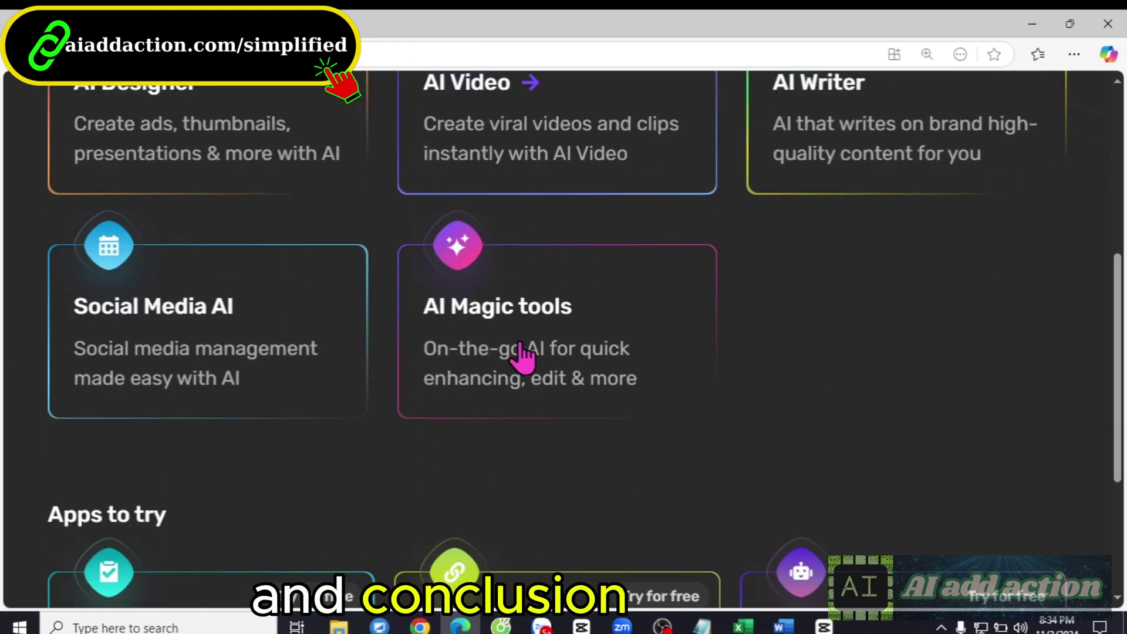
scroll(353, 440, "down", 2)
scroll(414, 290, "down", 1)
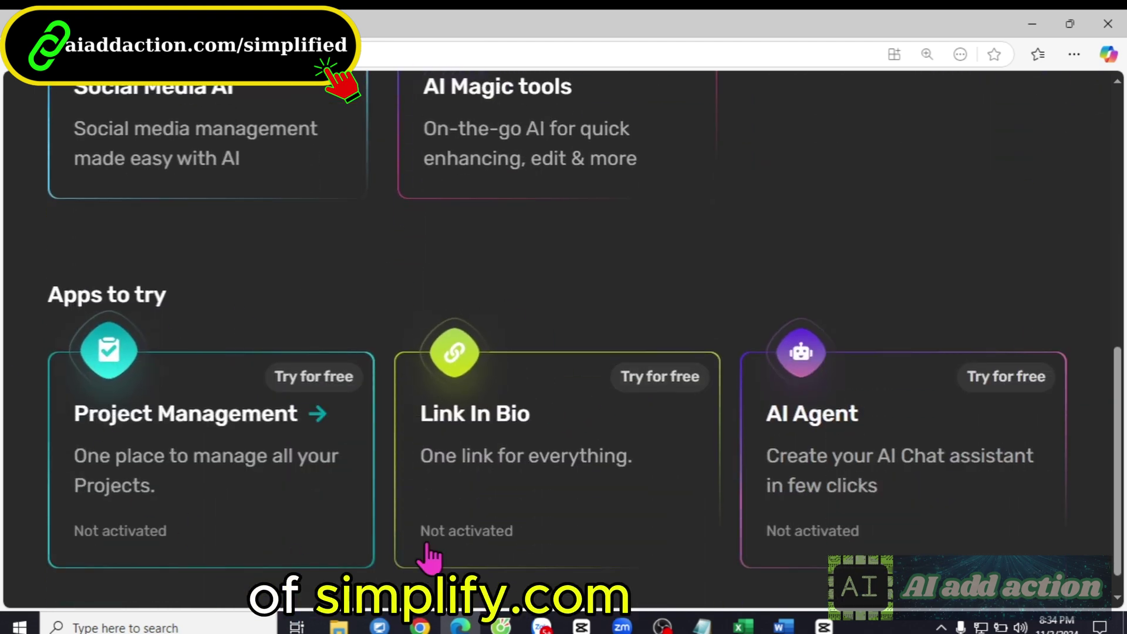
scroll(529, 397, "down", 1)
scroll(560, 317, "up", 3)
scroll(555, 335, "up", 3)
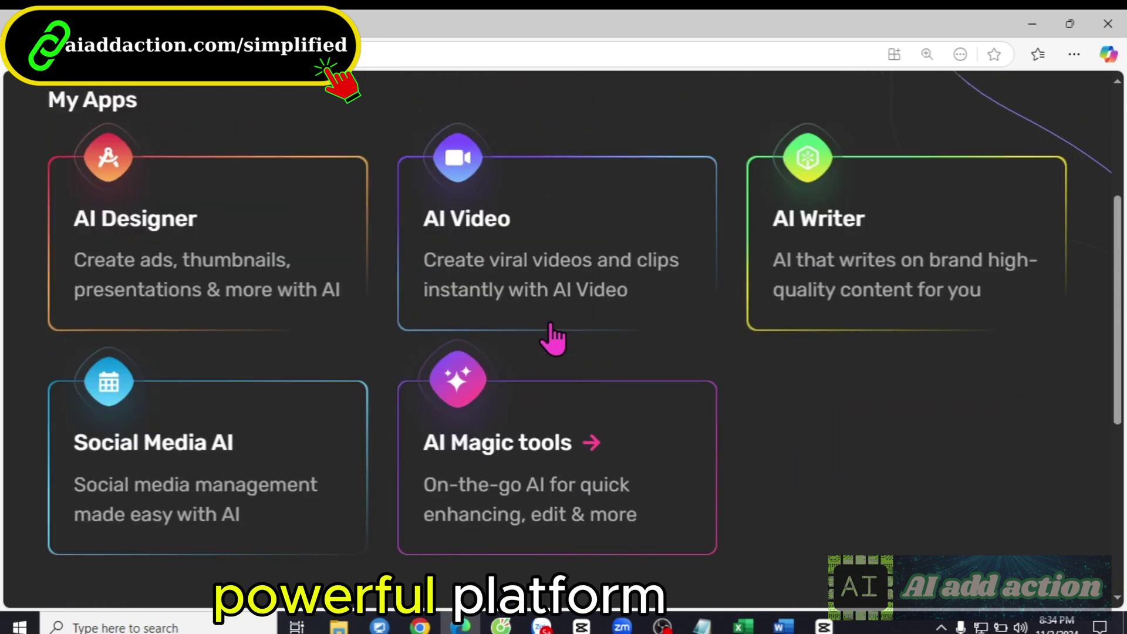
scroll(553, 340, "up", 3)
scroll(575, 318, "down", 1)
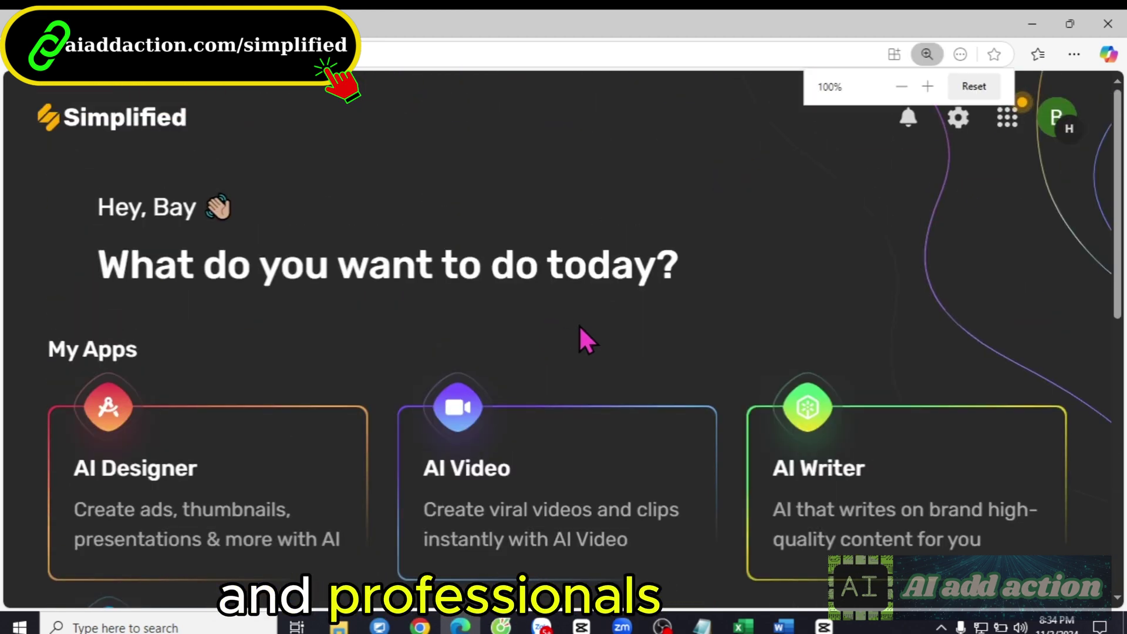
scroll(579, 325, "down", 1)
scroll(577, 340, "down", 1)
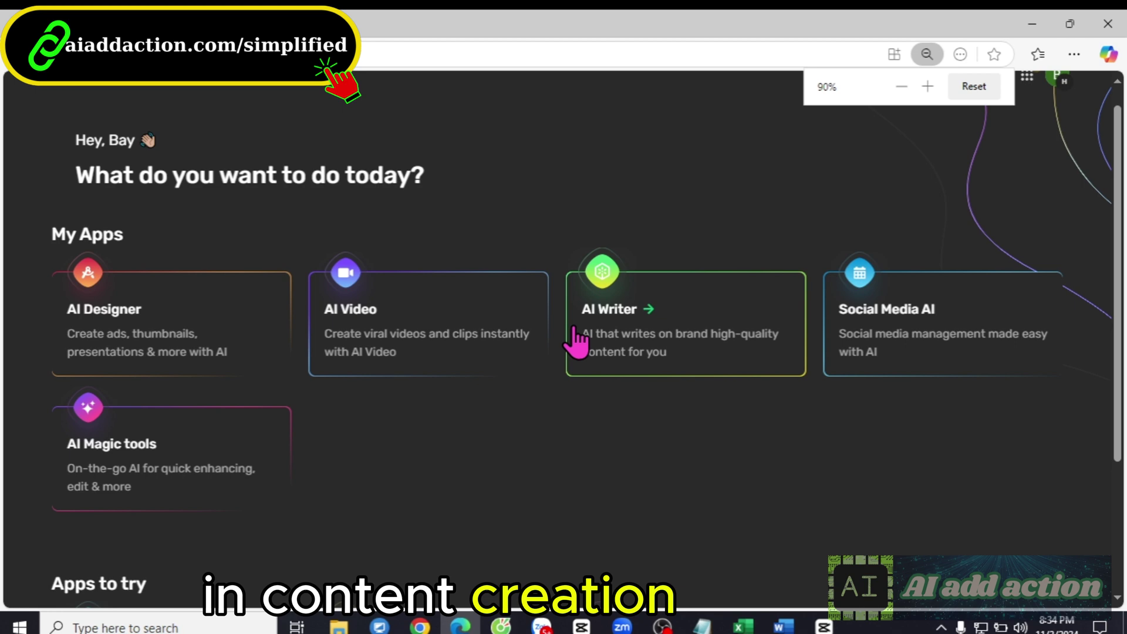
scroll(572, 340, "up", 2)
scroll(573, 339, "down", 3)
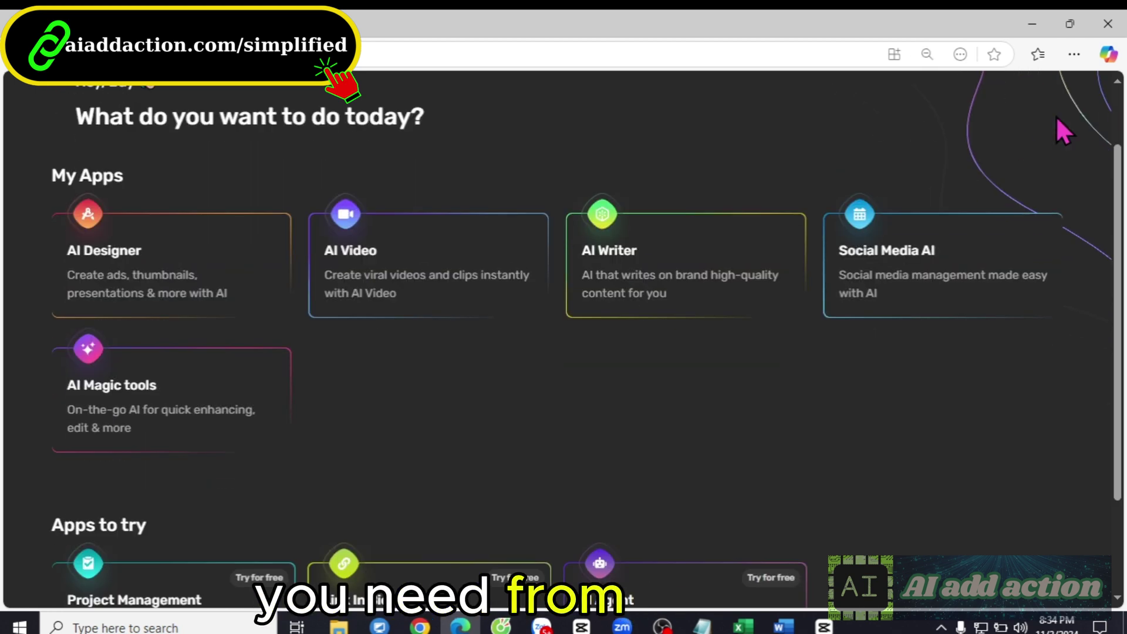
scroll(673, 182, "down", 2)
scroll(673, 182, "up", 3)
scroll(1057, 130, "up", 2)
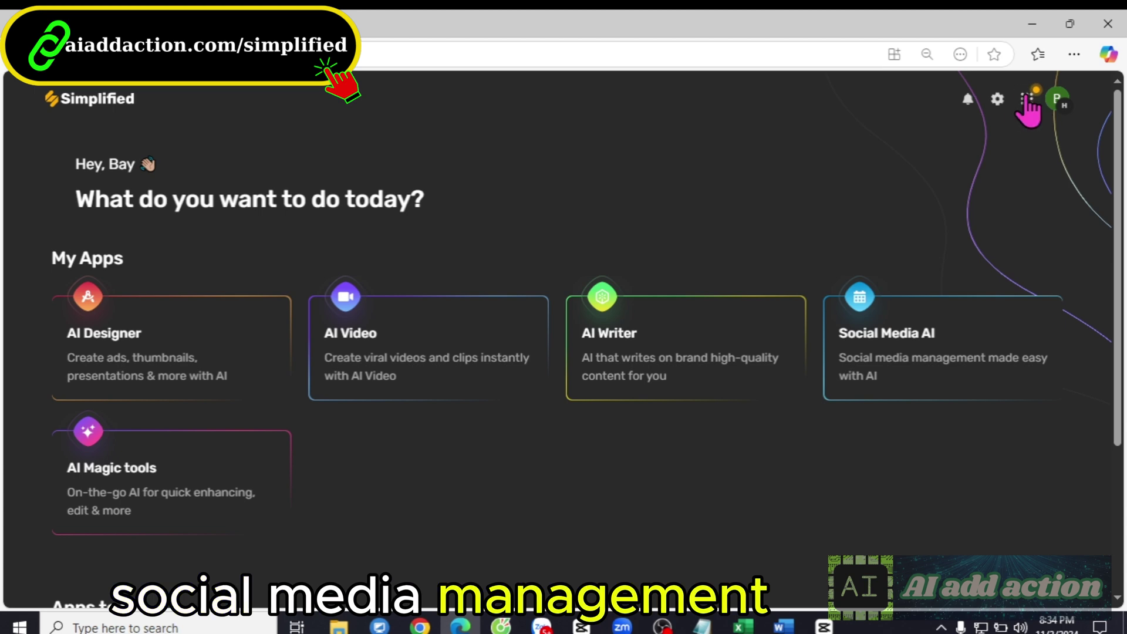
left_click(1027, 99)
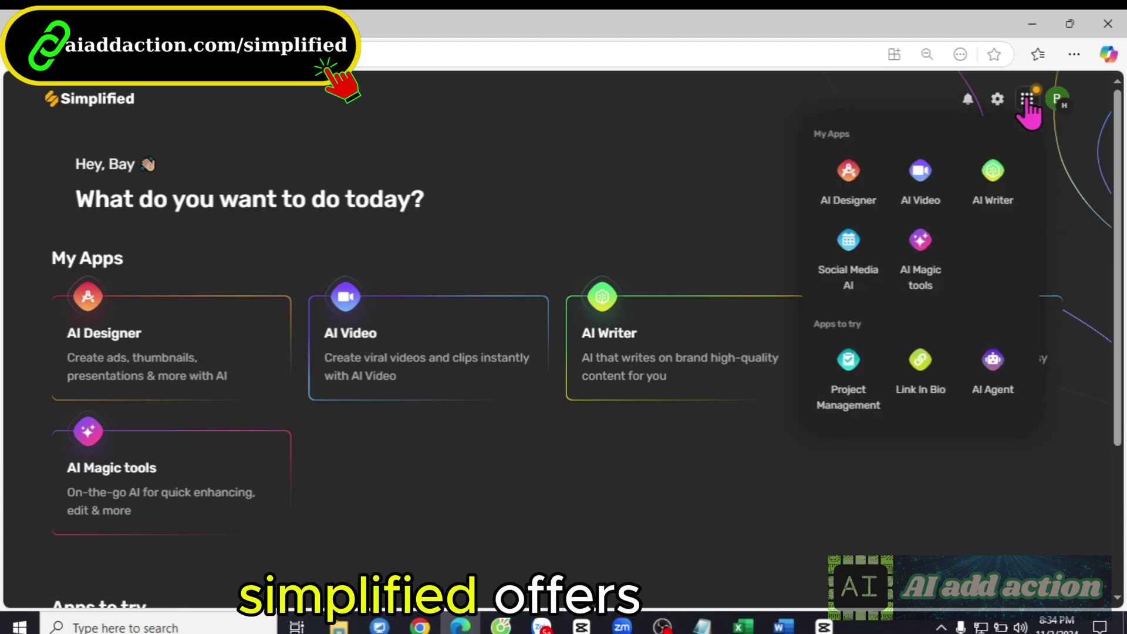
left_click(564, 205)
scroll(450, 246, "down", 3)
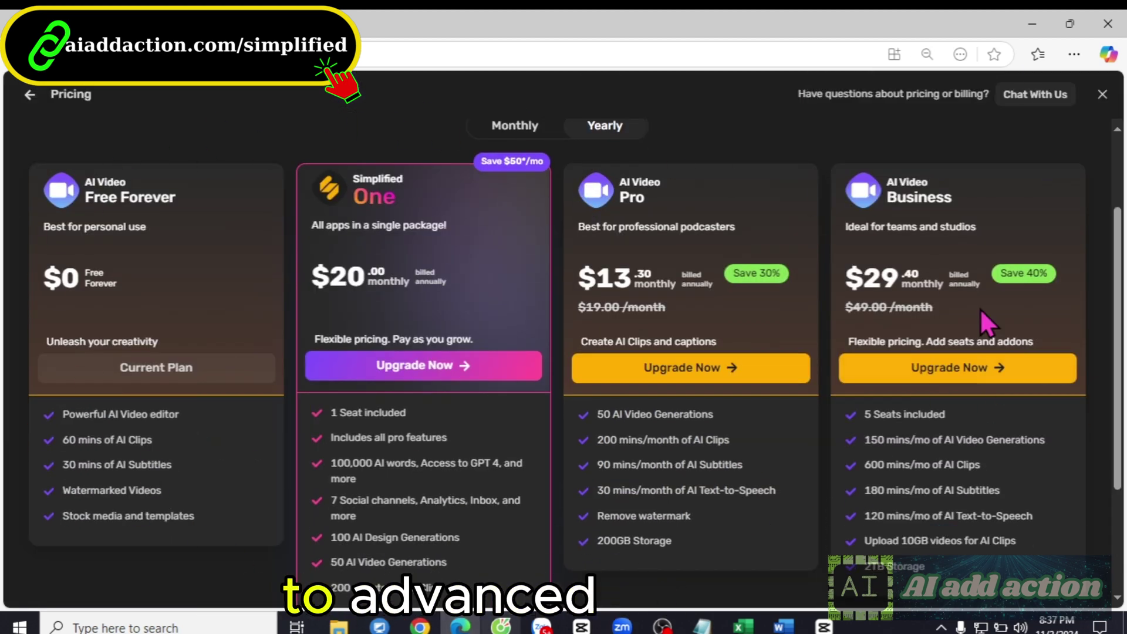
Zoom the Pricing page in, then back out so both plan cards fit.
key("ctrl+plus")
key("ctrl+plus")
key("ctrl+plus")
key("ctrl+plus")
key("ctrl+plus")
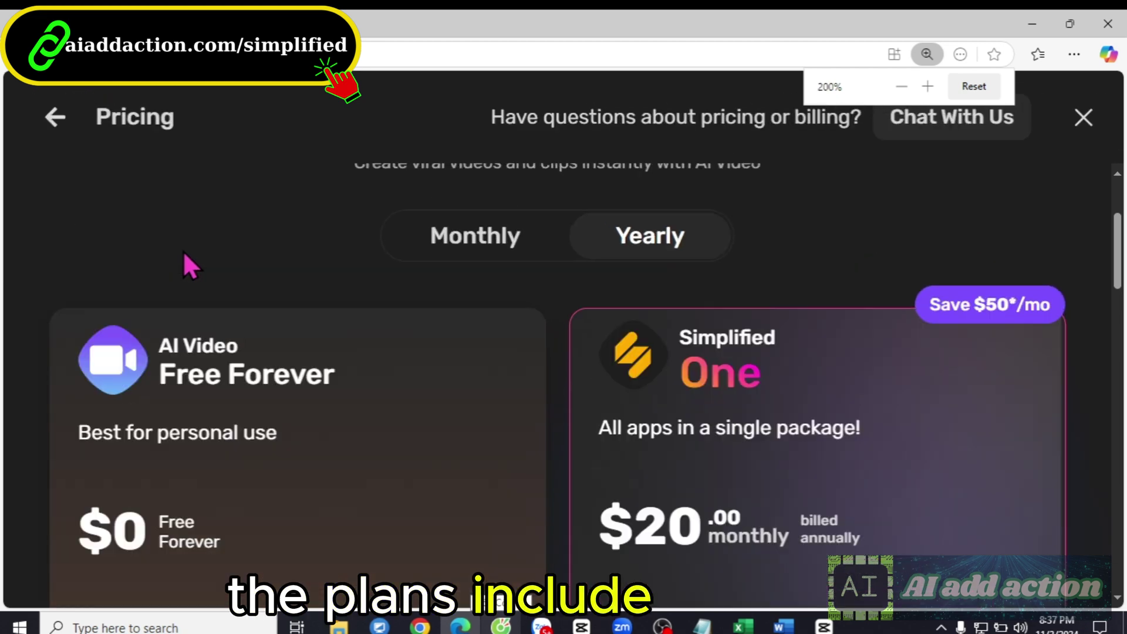
scroll(193, 242, "down", 3)
scroll(227, 243, "down", 1)
scroll(566, 226, "up", 1)
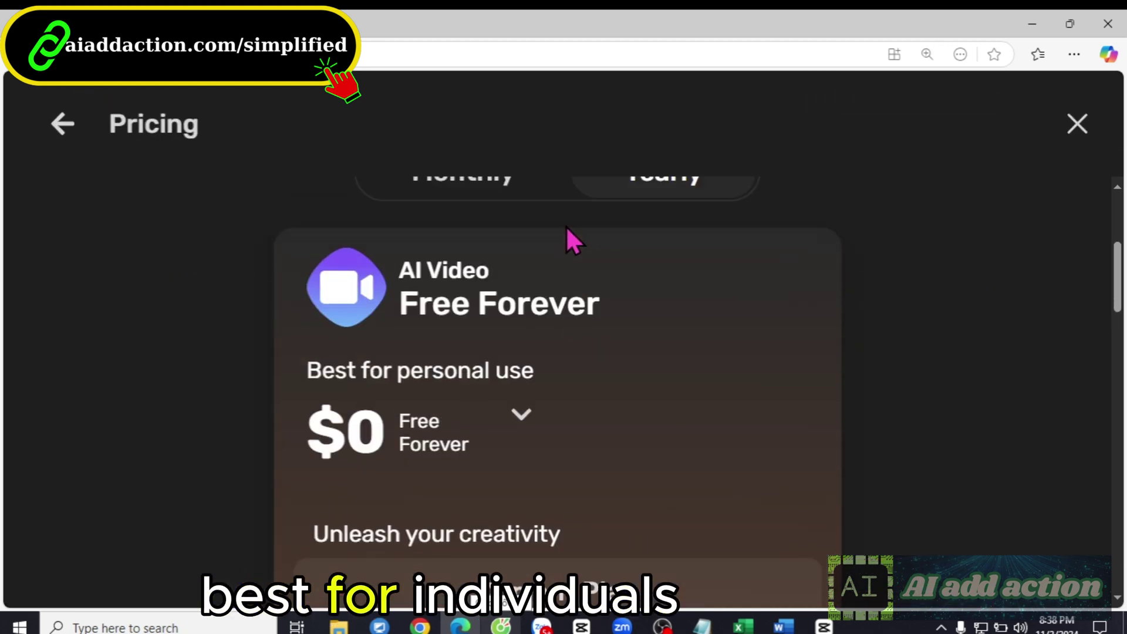
scroll(452, 252, "down", 1)
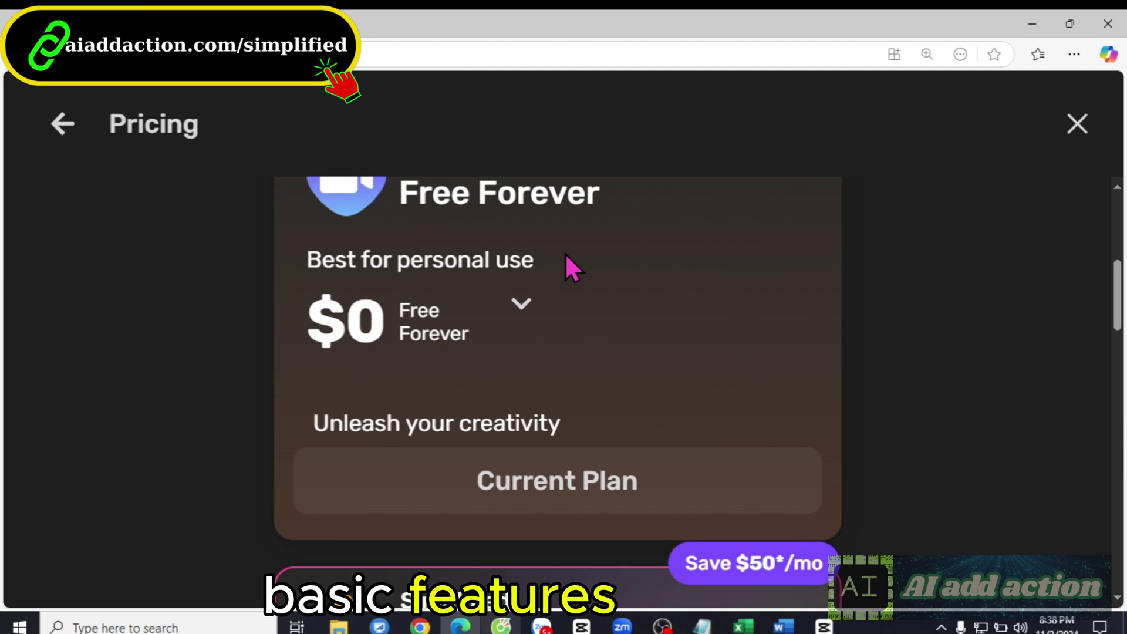
key("ctrl+minus")
scroll(466, 354, "up", 1)
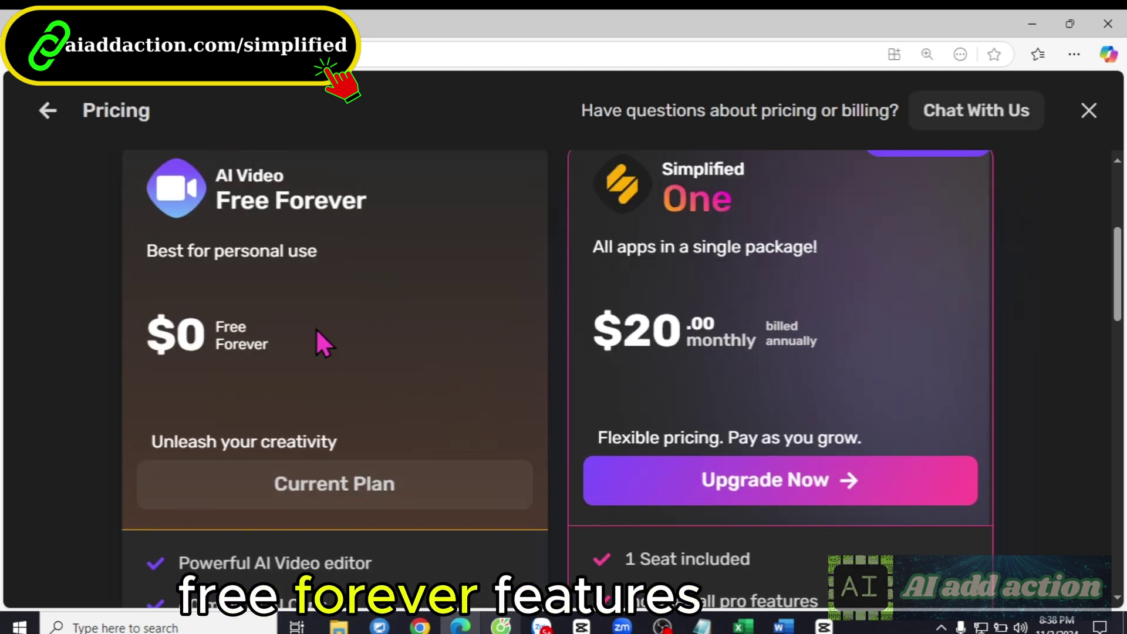
scroll(316, 329, "down", 2)
scroll(304, 322, "down", 1)
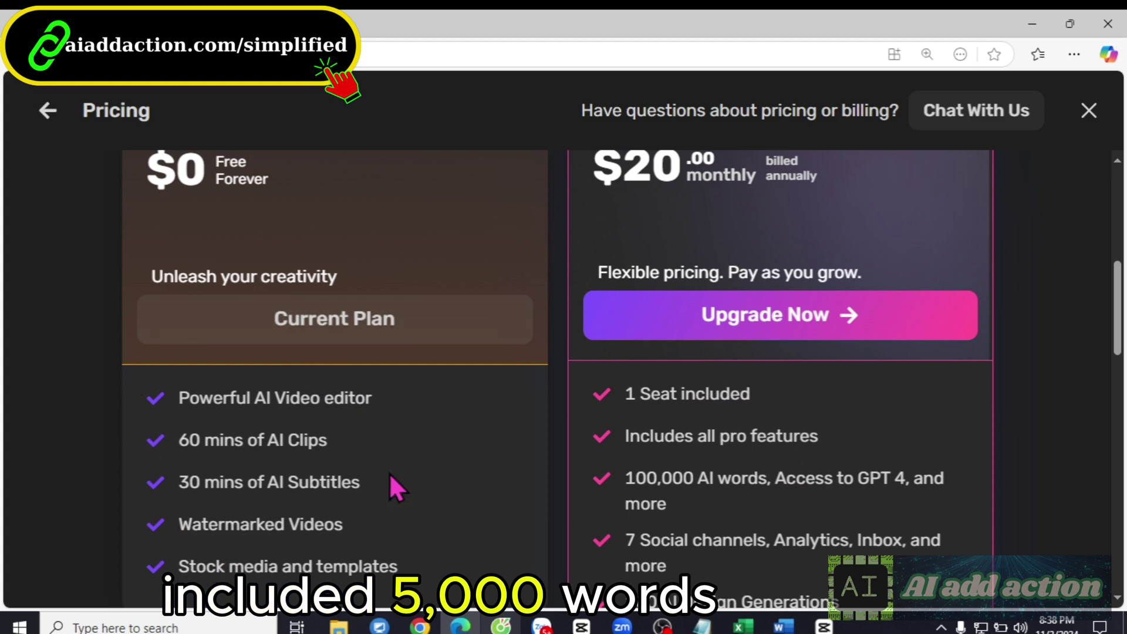
scroll(286, 363, "down", 1)
scroll(286, 363, "down", 2)
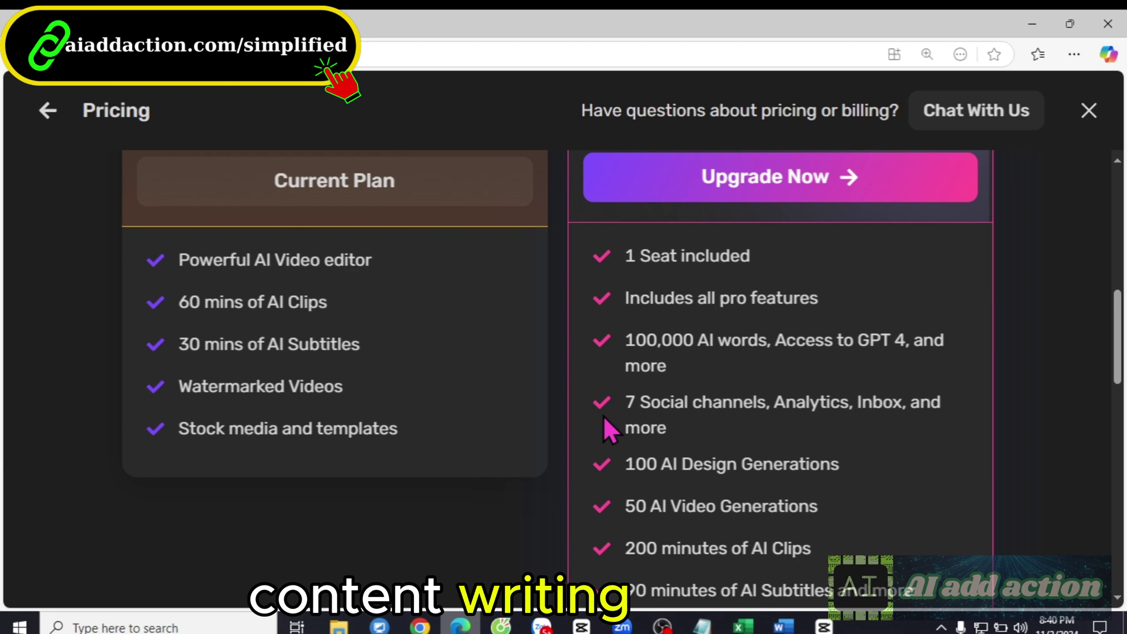
scroll(895, 345, "up", 2)
scroll(896, 345, "up", 2)
scroll(894, 348, "up", 2)
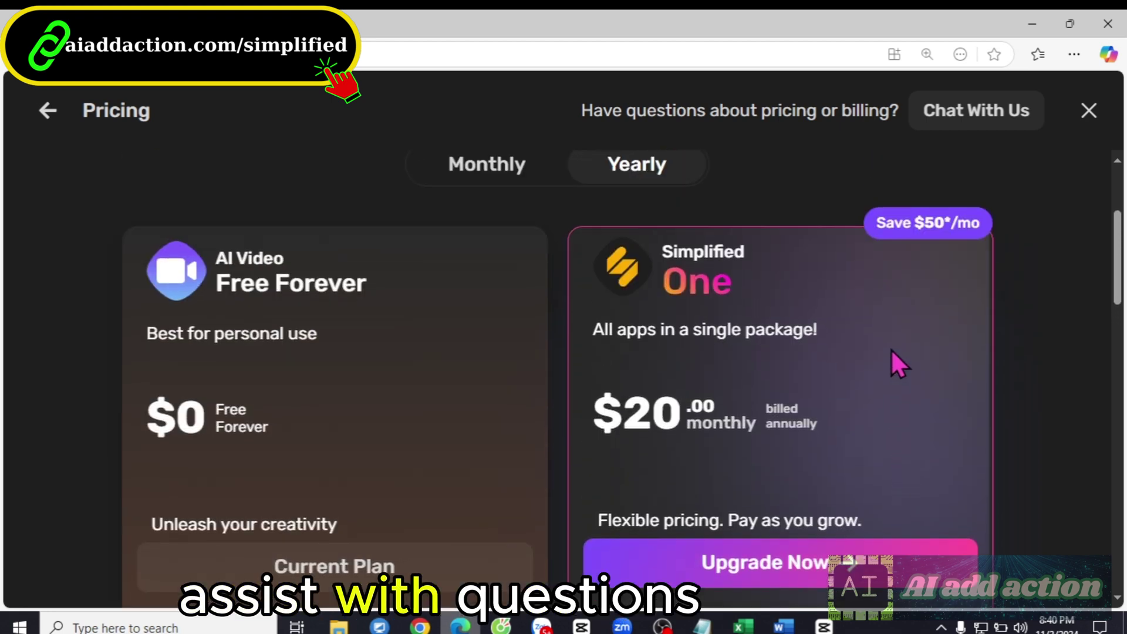
scroll(891, 348, "up", 2)
scroll(898, 354, "up", 1)
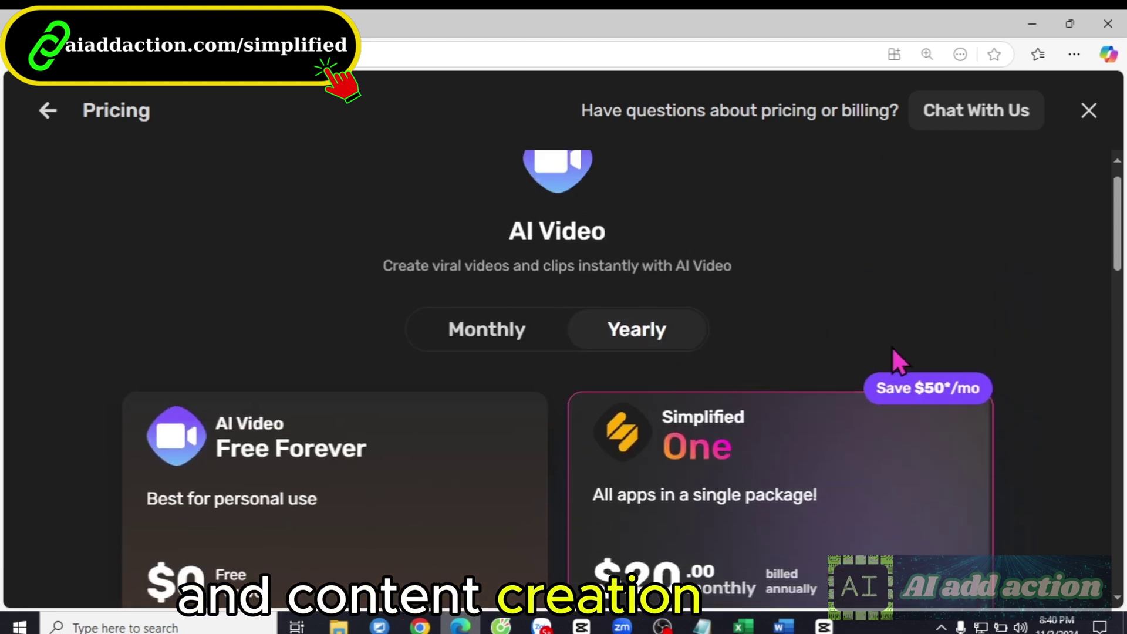
scroll(895, 340, "up", 1)
scroll(896, 352, "down", 1)
scroll(896, 352, "down", 1)
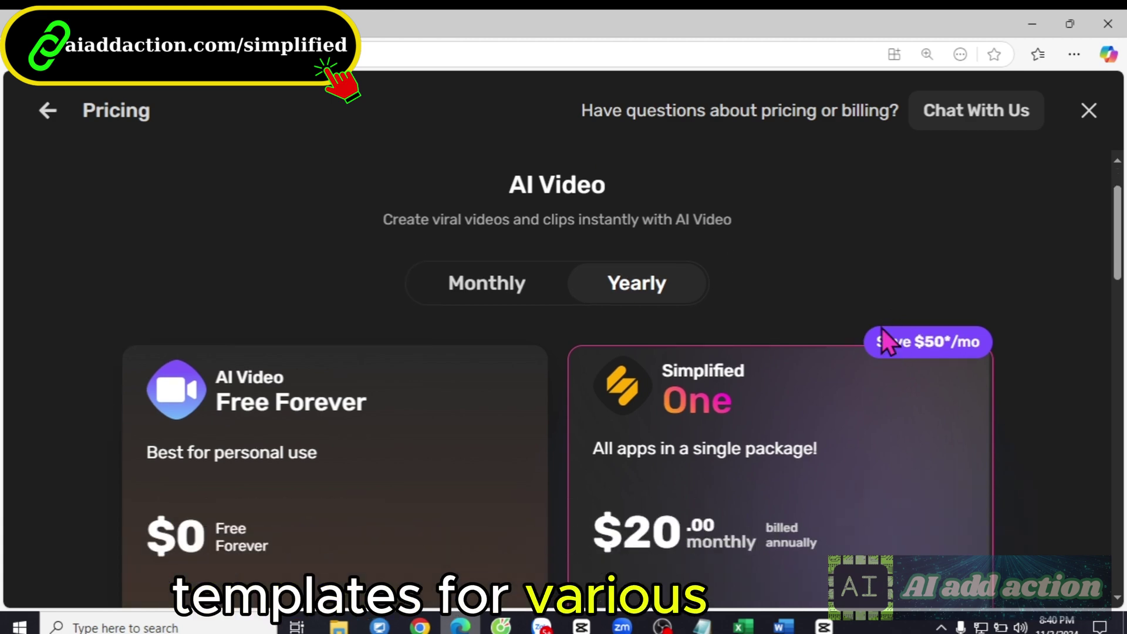
scroll(798, 545, "down", 1)
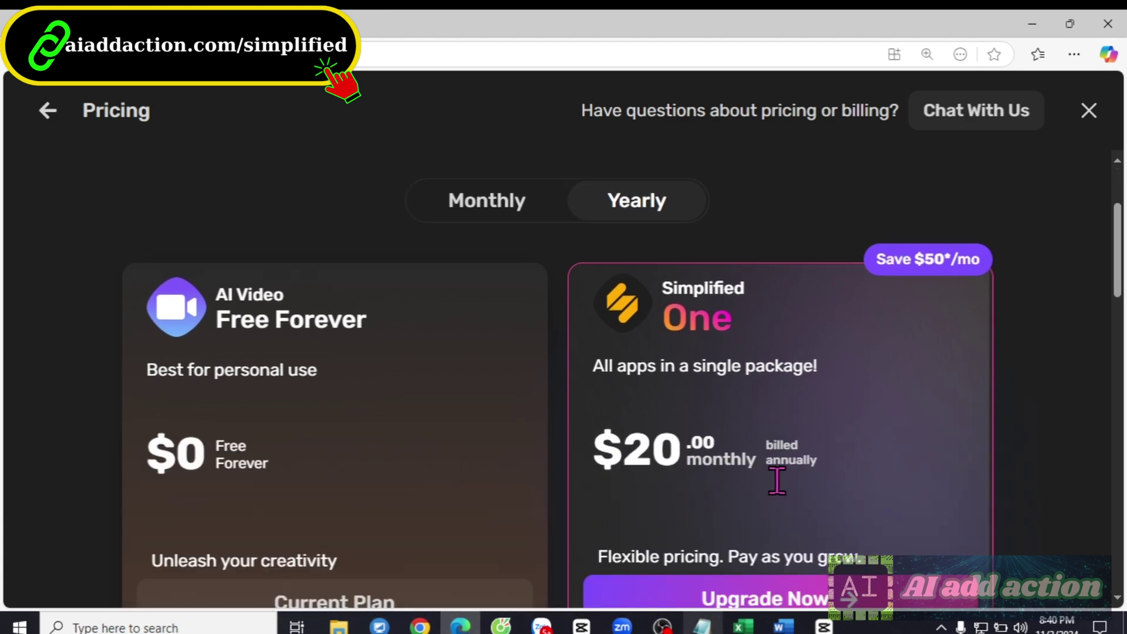
scroll(779, 478, "down", 1)
scroll(795, 508, "down", 1)
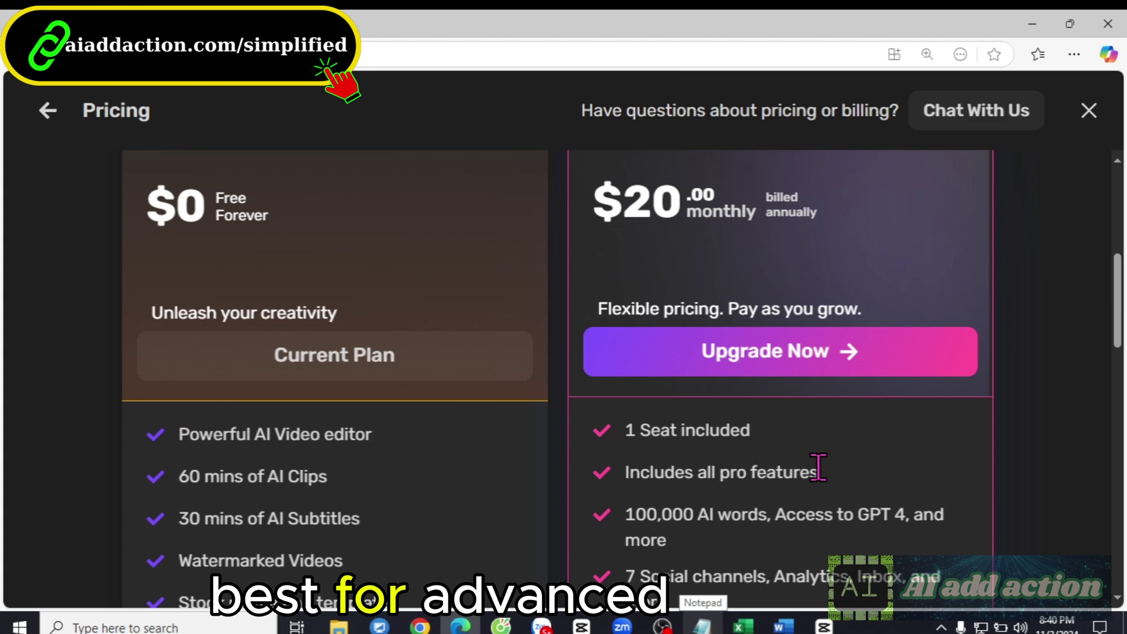
scroll(832, 457, "down", 1)
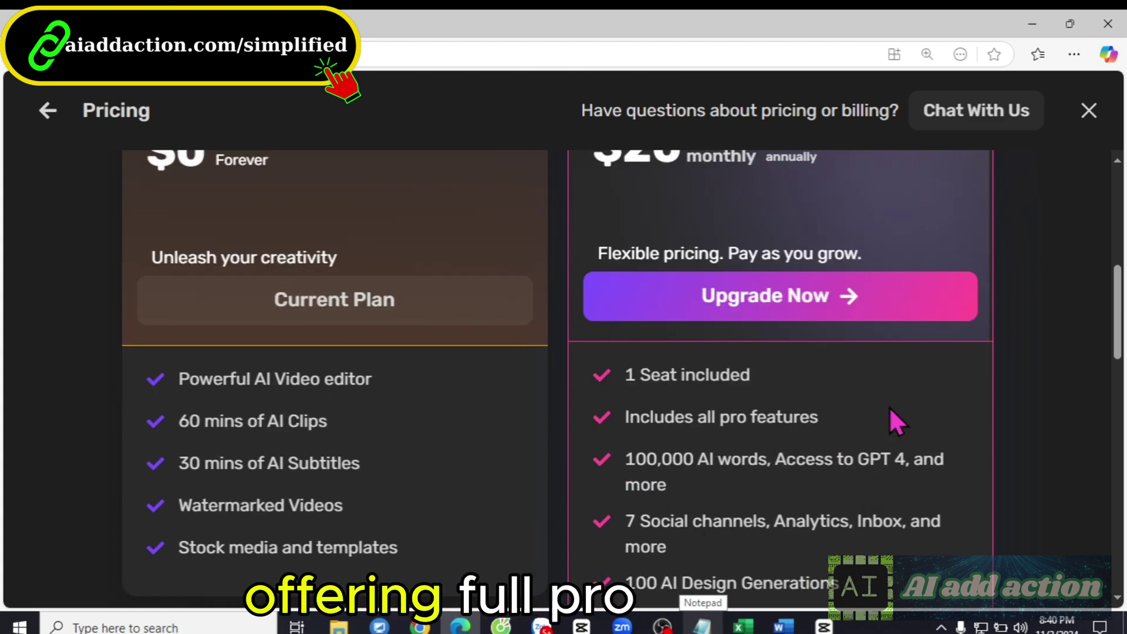
scroll(774, 368, "down", 1)
scroll(792, 368, "down", 1)
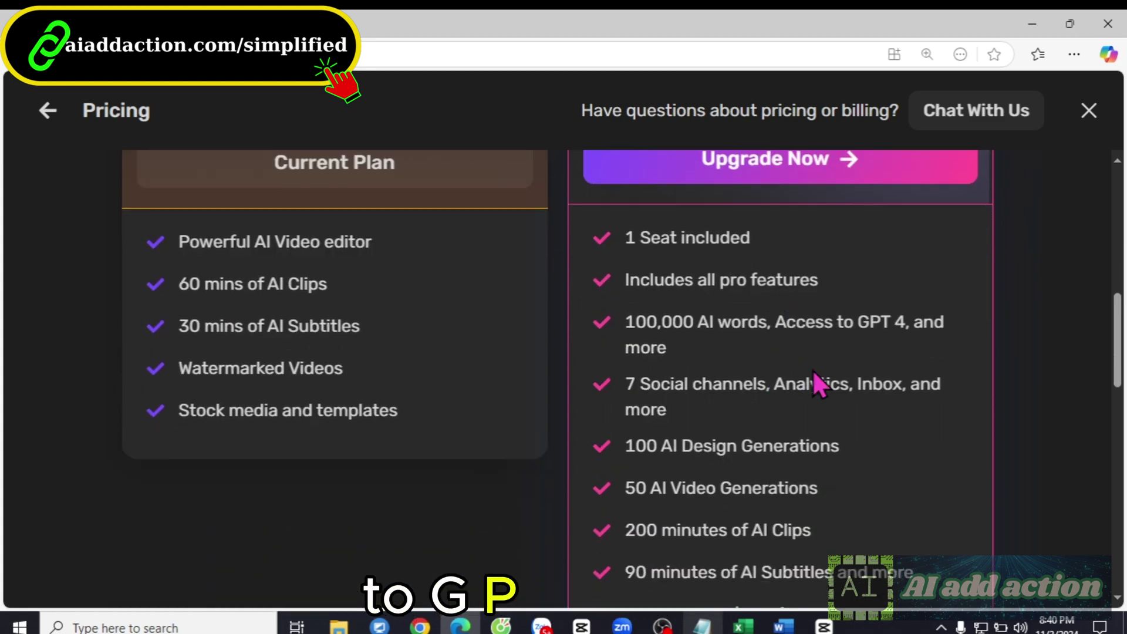
scroll(789, 389, "down", 1)
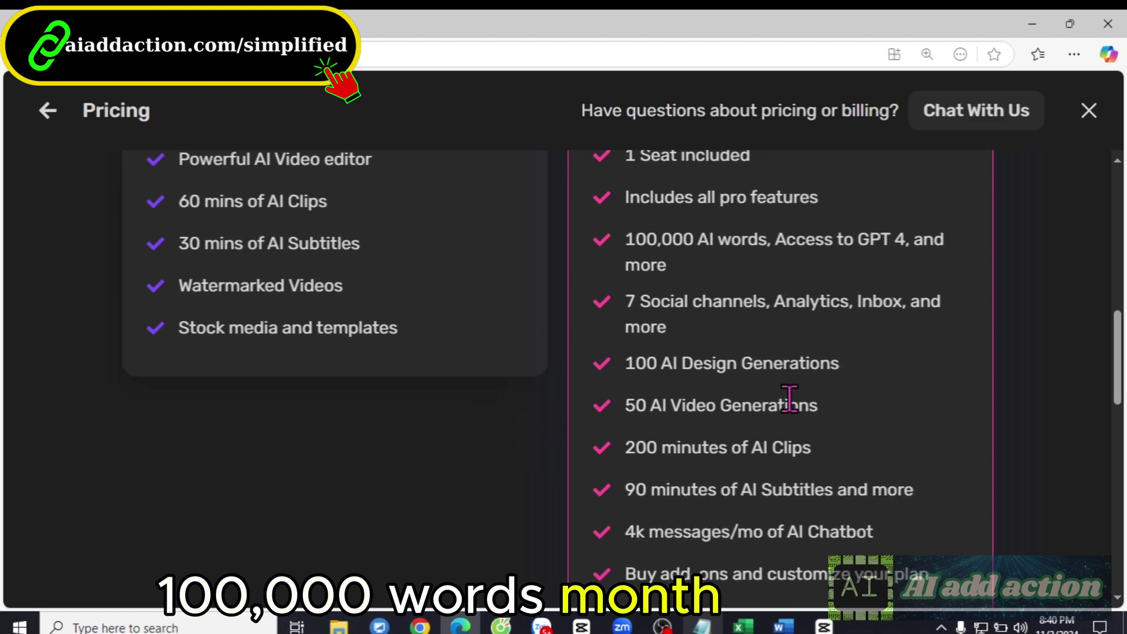
scroll(776, 405, "down", 1)
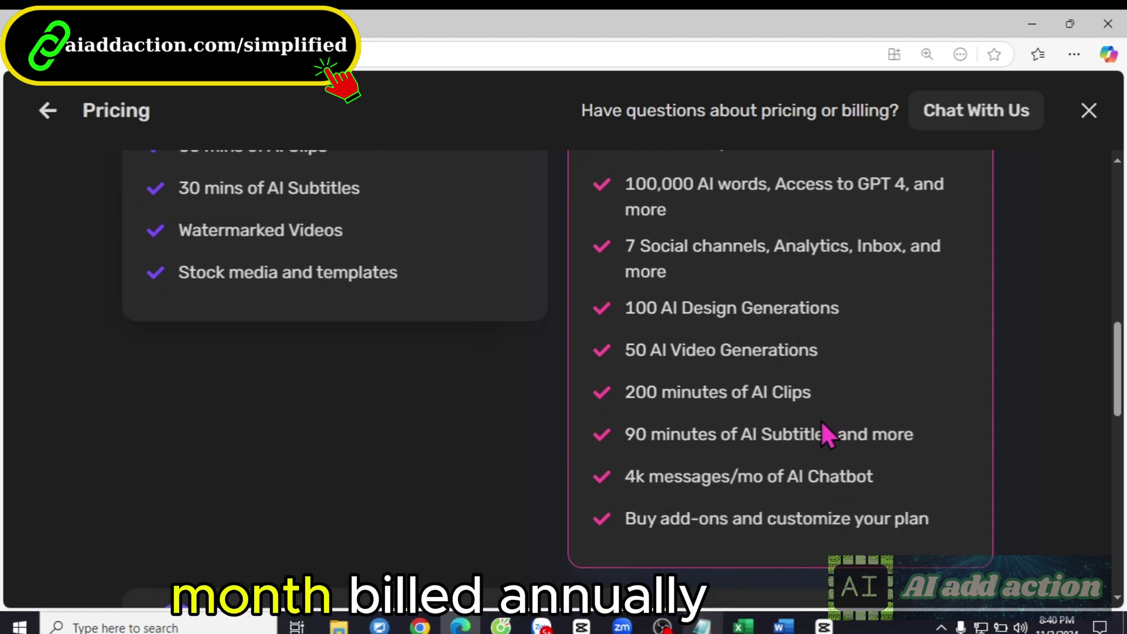
scroll(821, 420, "down", 1)
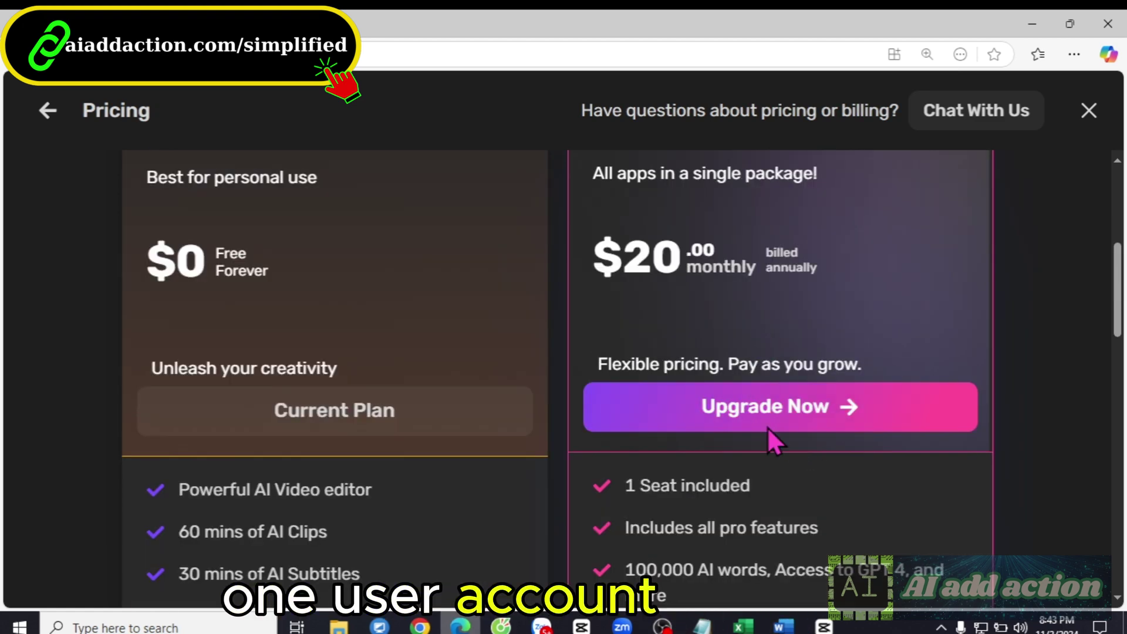
scroll(767, 427, "down", 1)
Start the $20 One plan checkout, toggling Monthly then back to Yearly ($240.01).
left_click(802, 325)
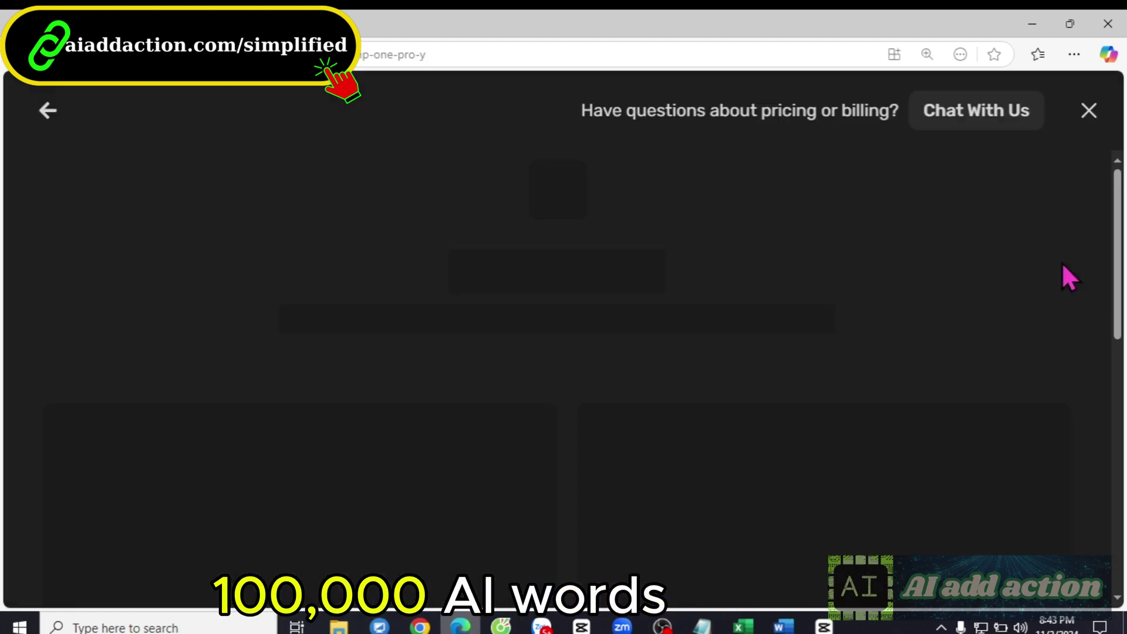
scroll(862, 242, "down", 1)
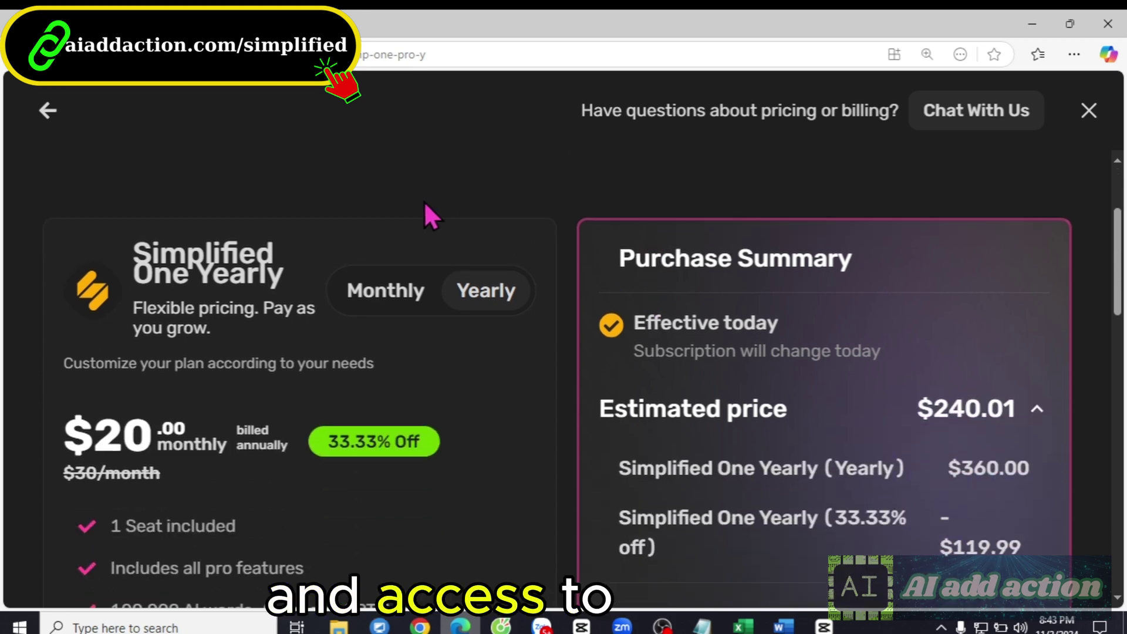
left_click(379, 290)
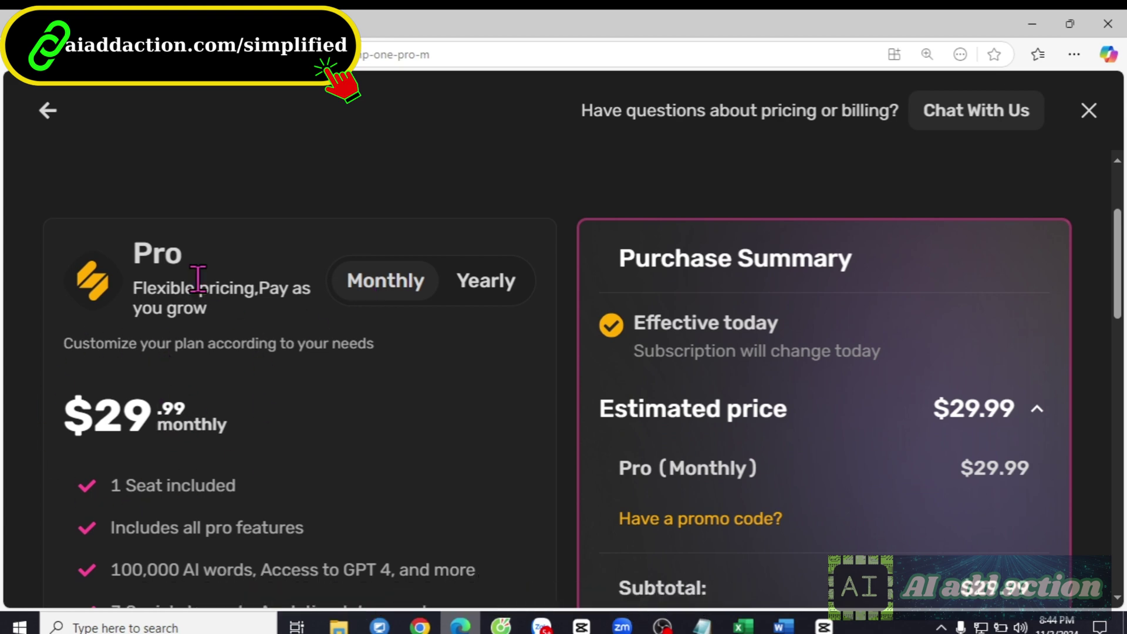
left_click(485, 280)
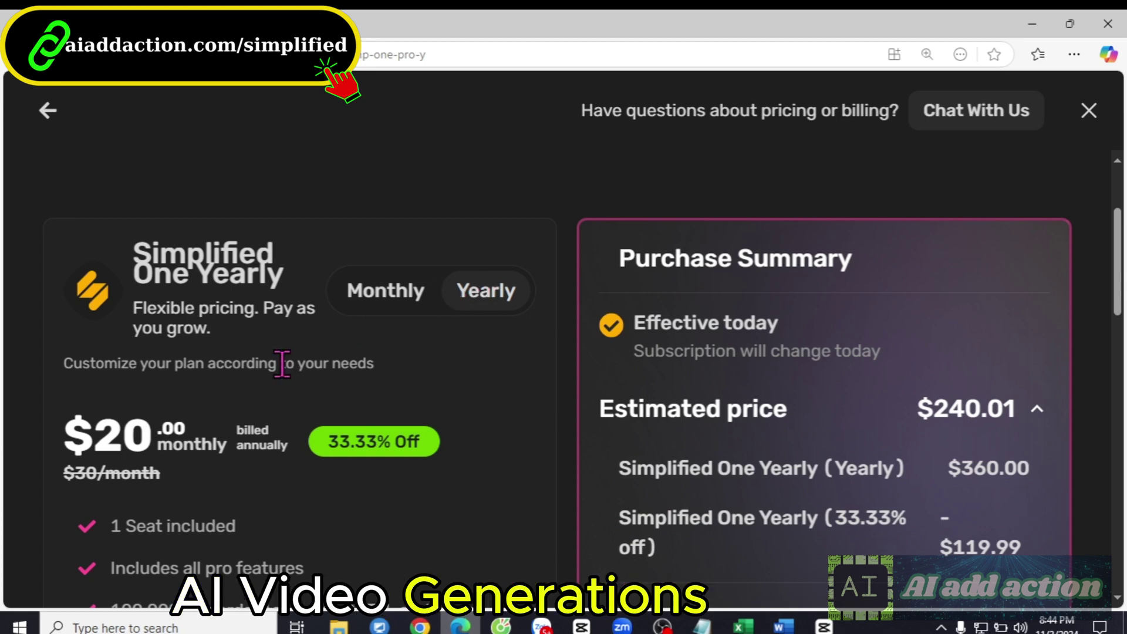
scroll(445, 336, "down", 2)
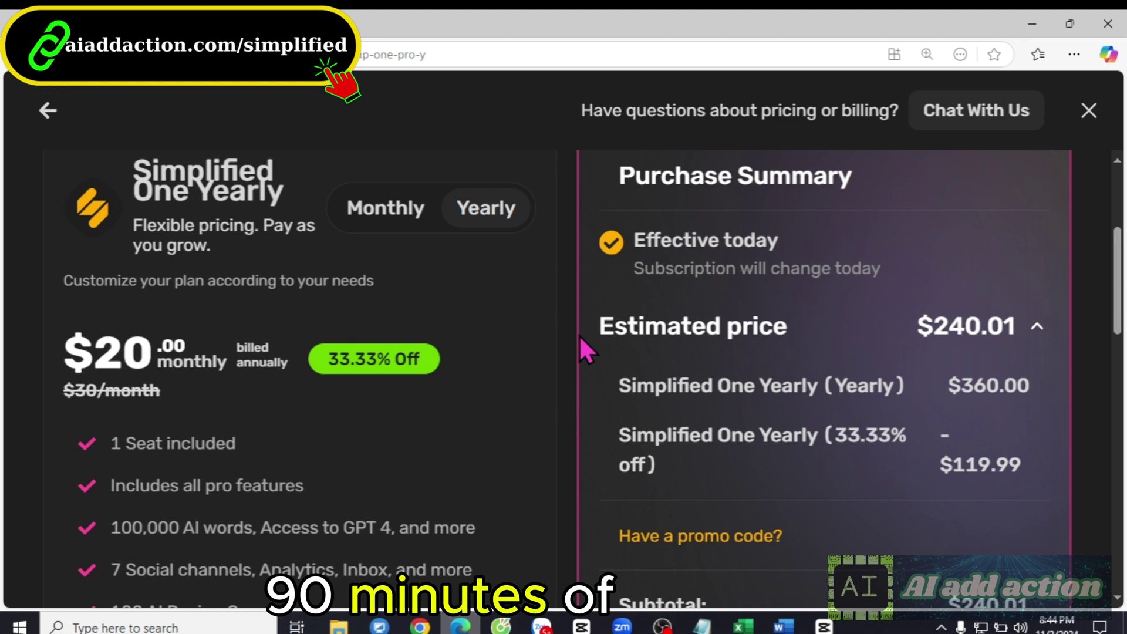
scroll(617, 331, "down", 1)
scroll(256, 472, "down", 2)
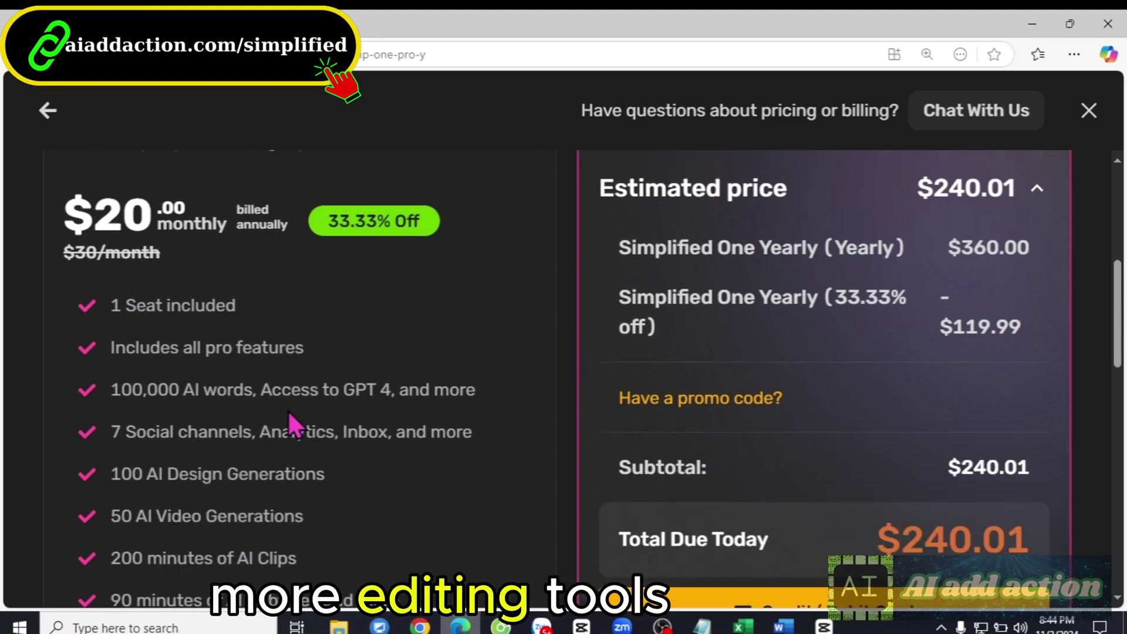
scroll(208, 392, "down", 2)
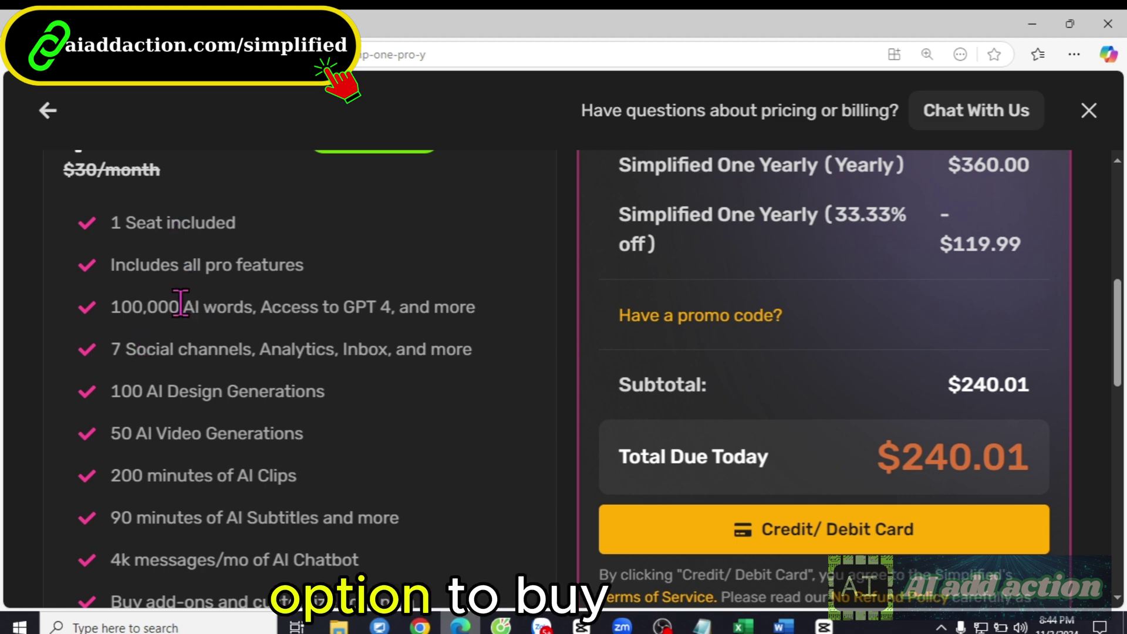
scroll(194, 398, "down", 2)
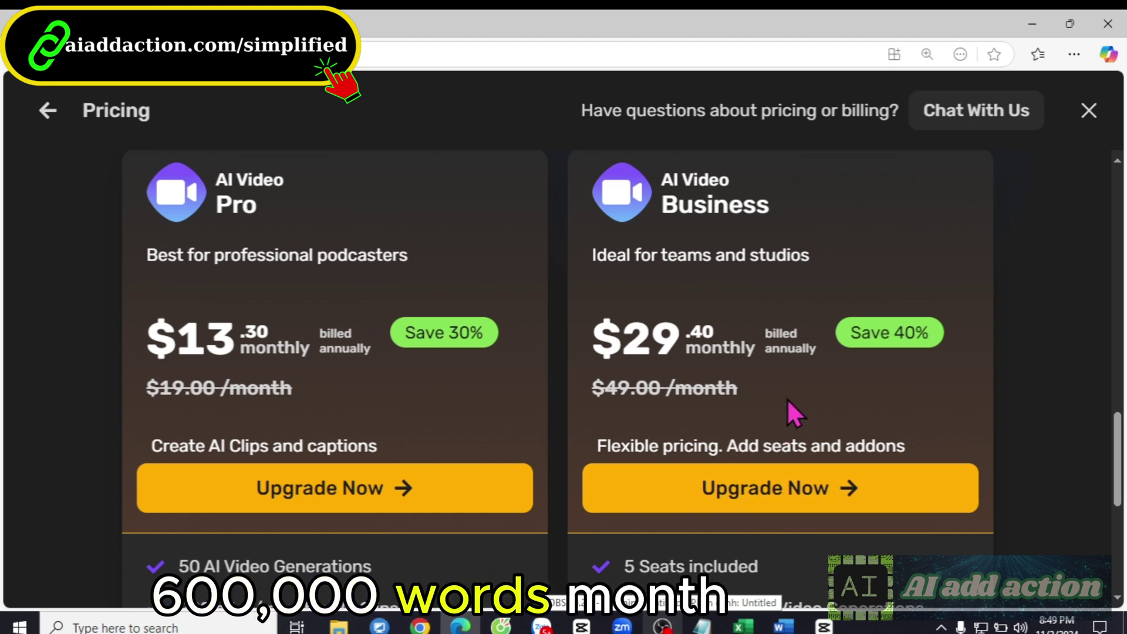
scroll(787, 398, "down", 1)
scroll(793, 326, "down", 2)
scroll(784, 352, "down", 1)
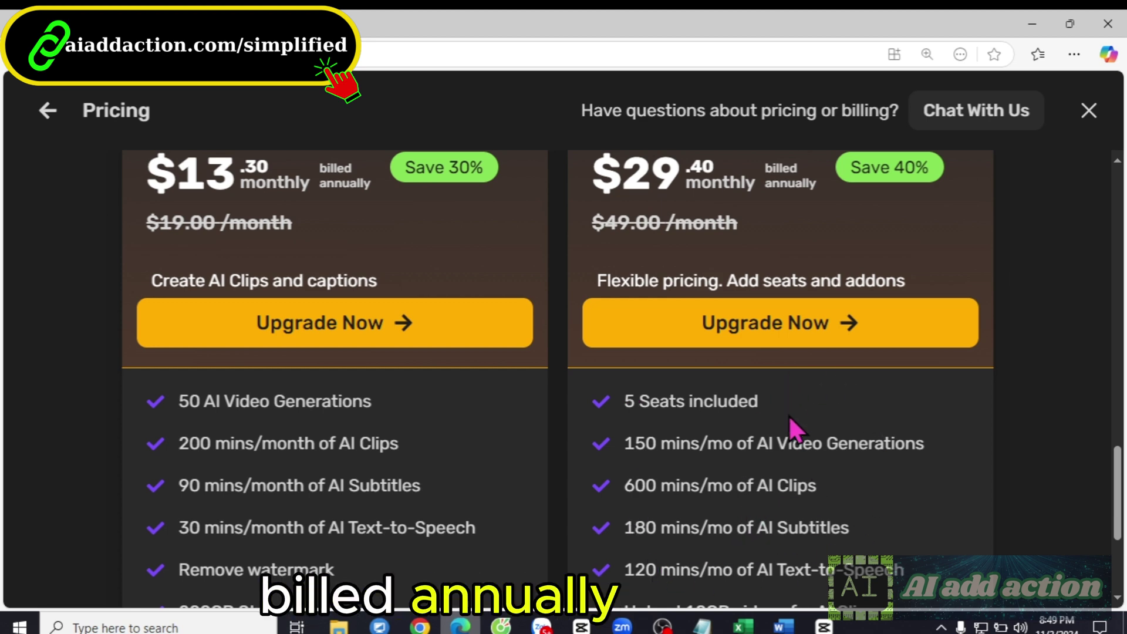
scroll(790, 417, "down", 1)
scroll(789, 416, "down", 1)
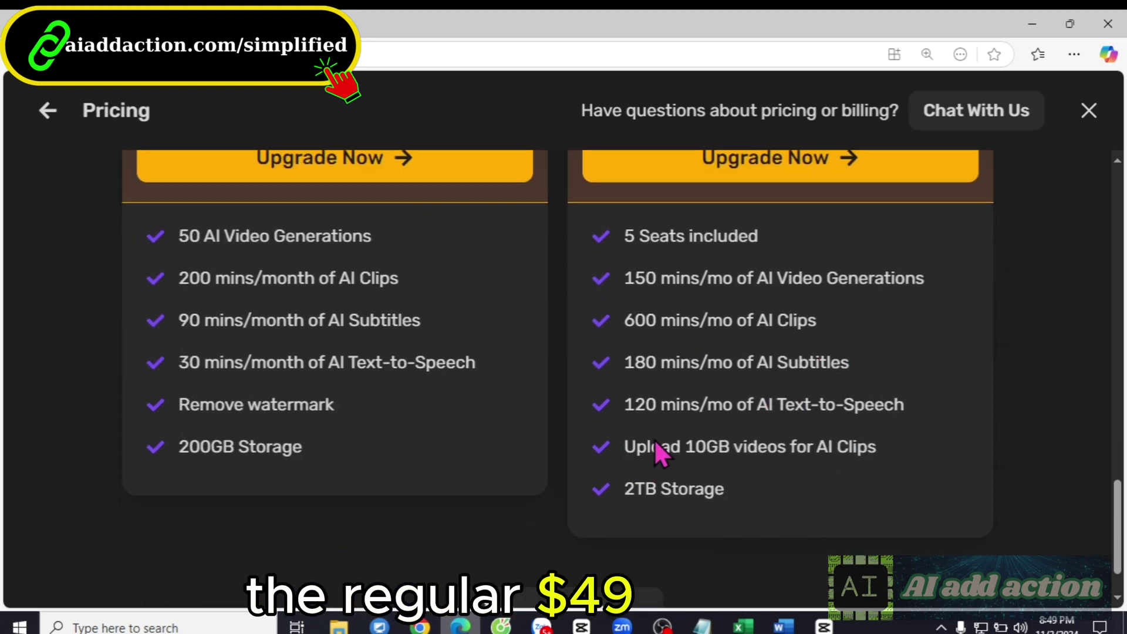
scroll(809, 364, "up", 2)
Start AI Video Business checkout and switch billing to Monthly at $49.00.
left_click(797, 269)
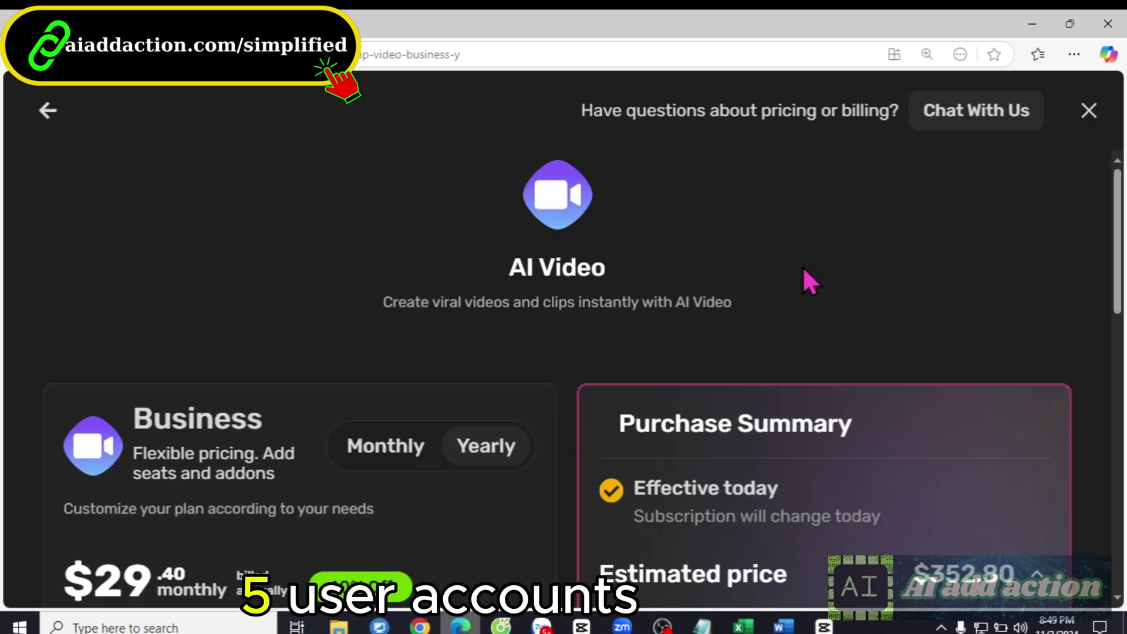
scroll(541, 278, "down", 1)
scroll(540, 277, "down", 1)
scroll(397, 220, "down", 1)
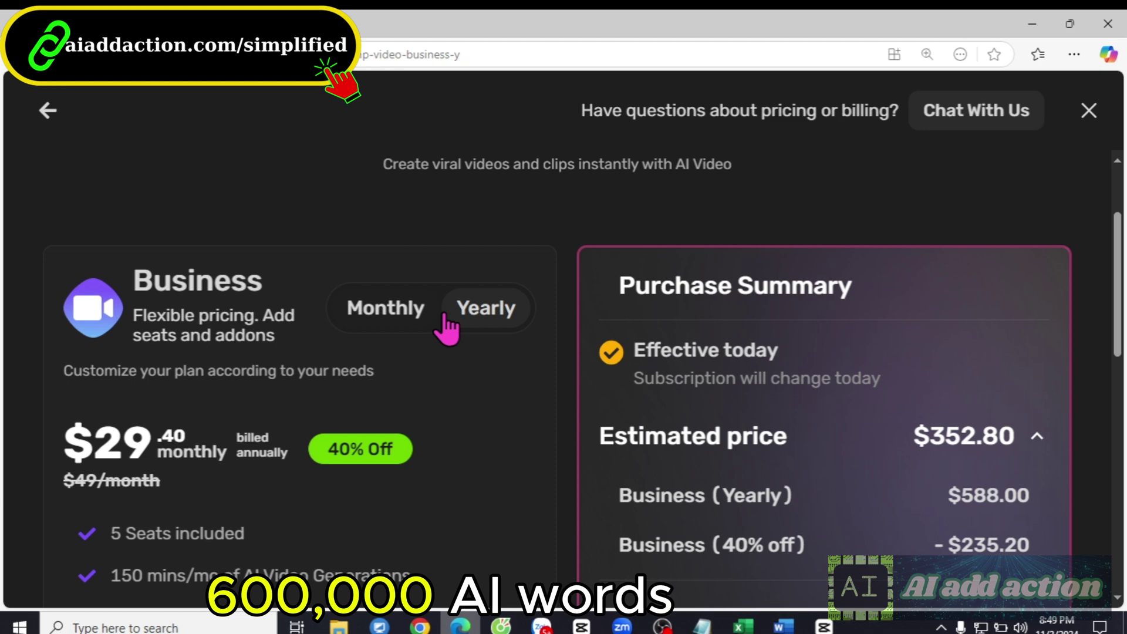
scroll(494, 255, "down", 1)
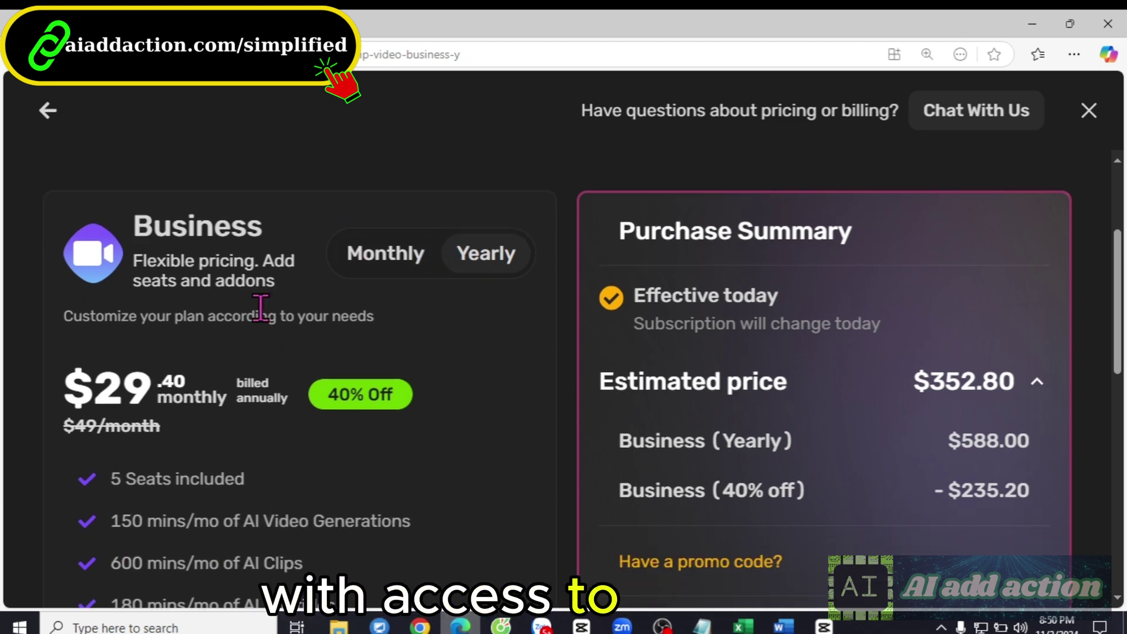
scroll(261, 310, "down", 1)
scroll(154, 512, "down", 1)
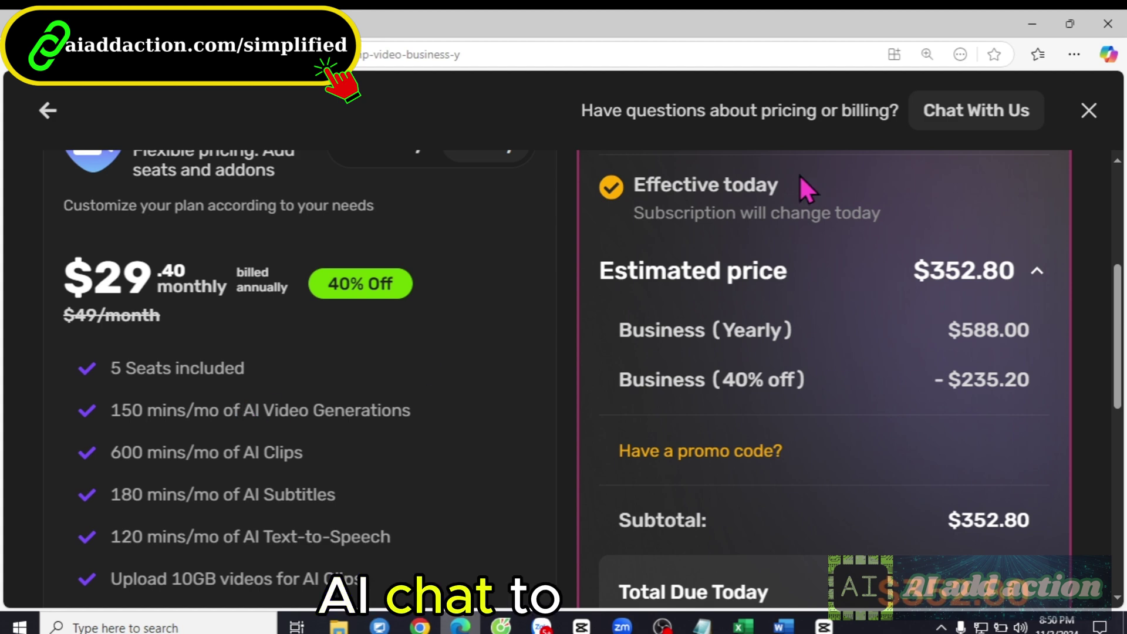
scroll(813, 368, "down", 1)
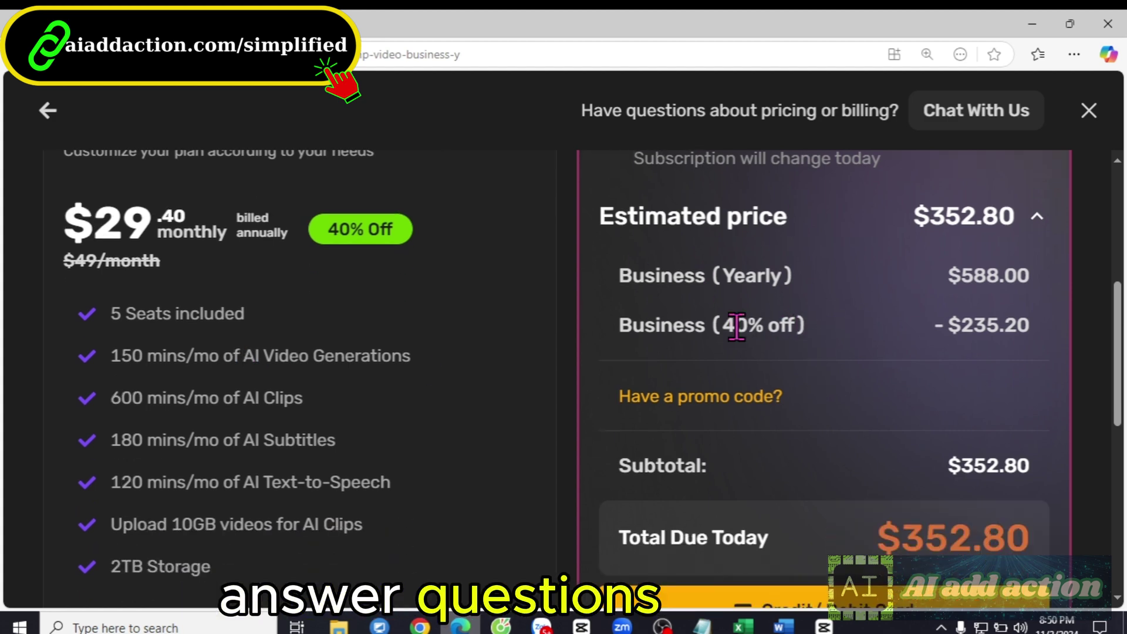
scroll(737, 352, "down", 1)
scroll(727, 423, "down", 1)
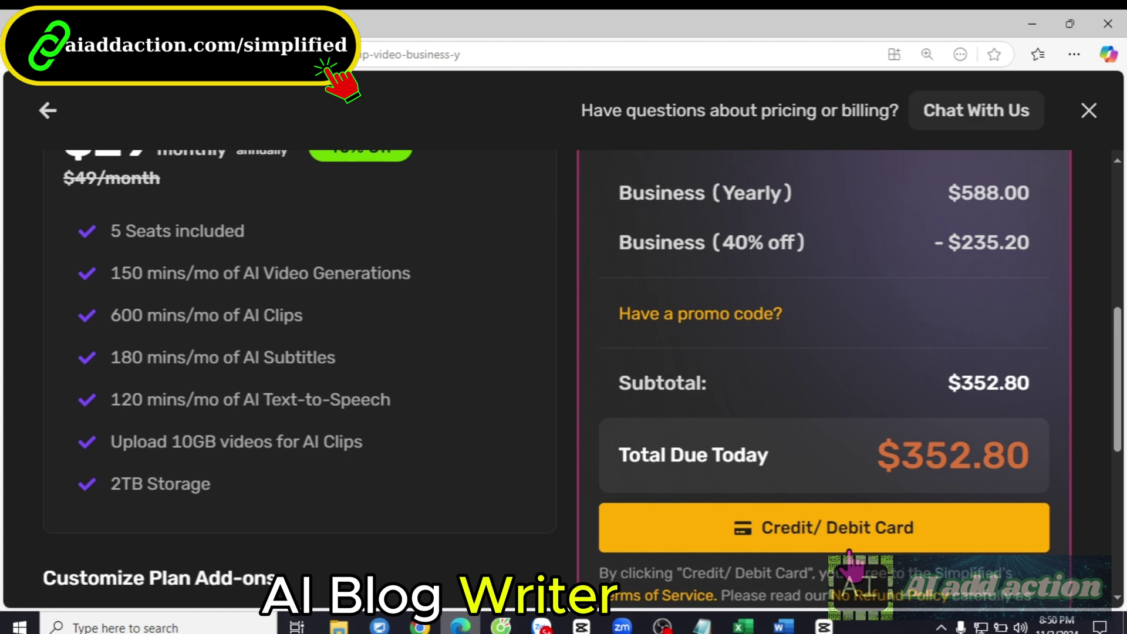
scroll(155, 480, "down", 1)
scroll(177, 520, "down", 1)
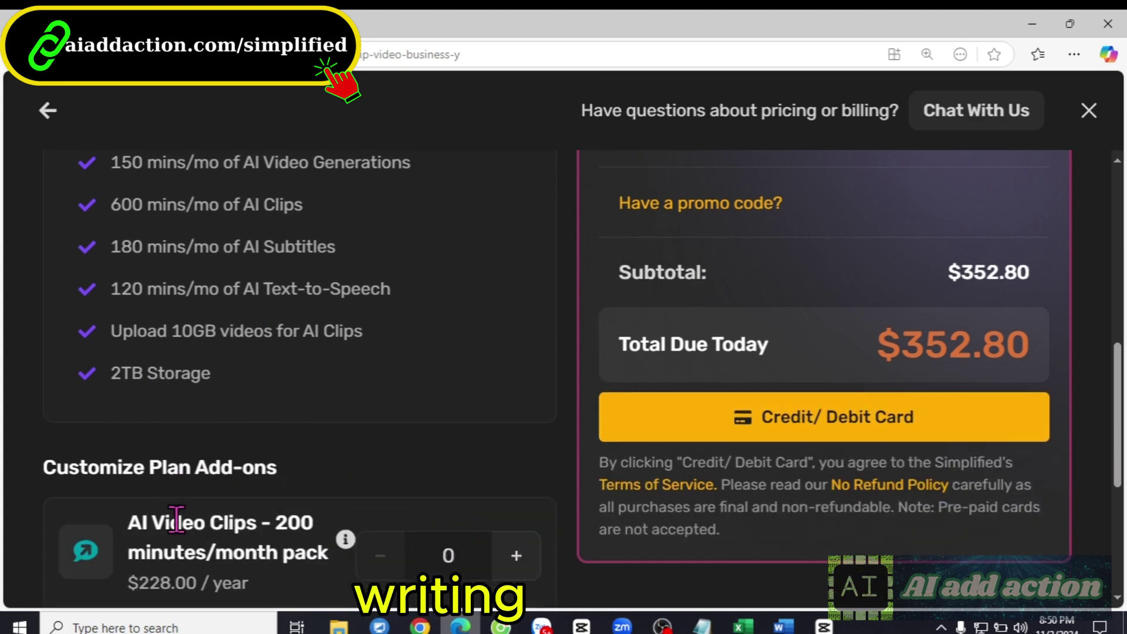
scroll(405, 444, "down", 1)
scroll(343, 520, "down", 1)
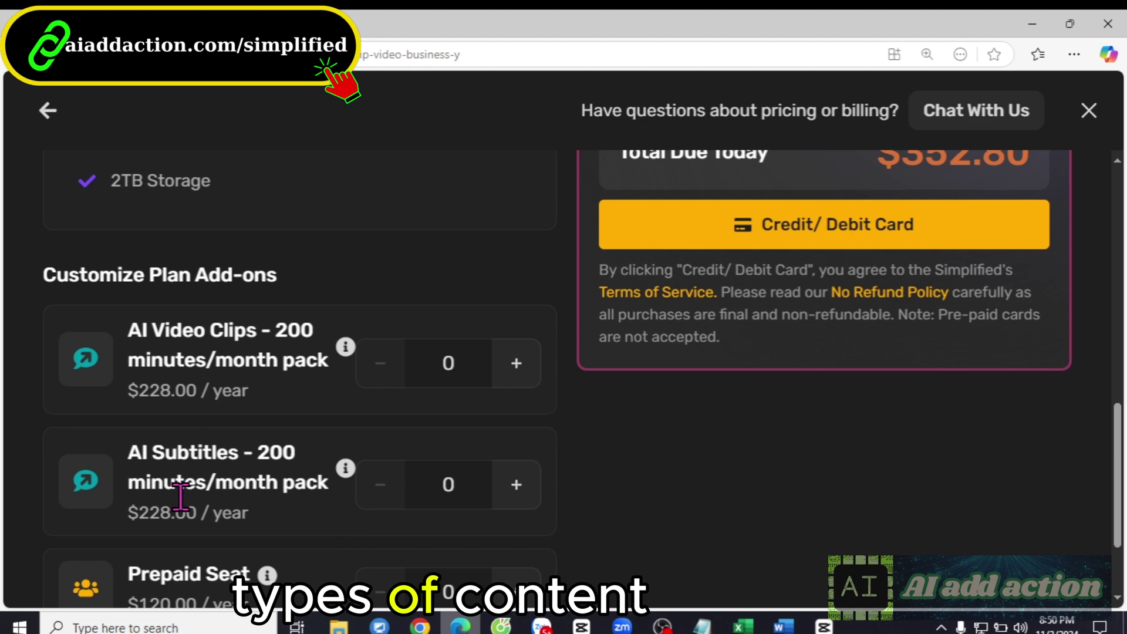
scroll(370, 455, "down", 1)
scroll(746, 314, "up", 2)
scroll(745, 326, "up", 2)
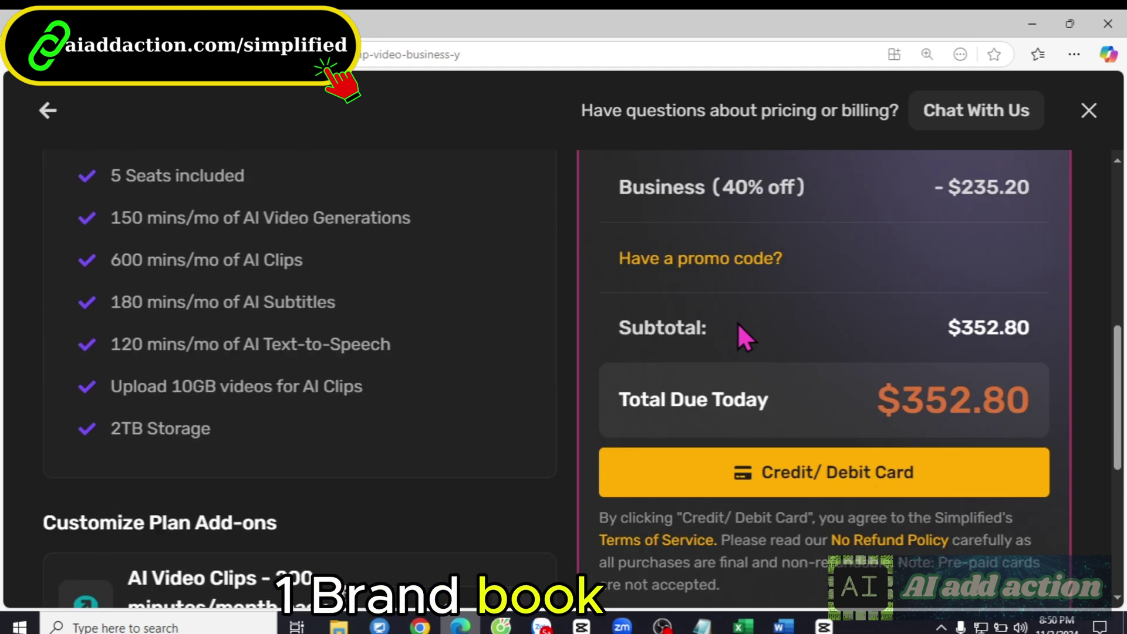
scroll(737, 326, "up", 3)
scroll(733, 334, "up", 2)
scroll(712, 348, "up", 1)
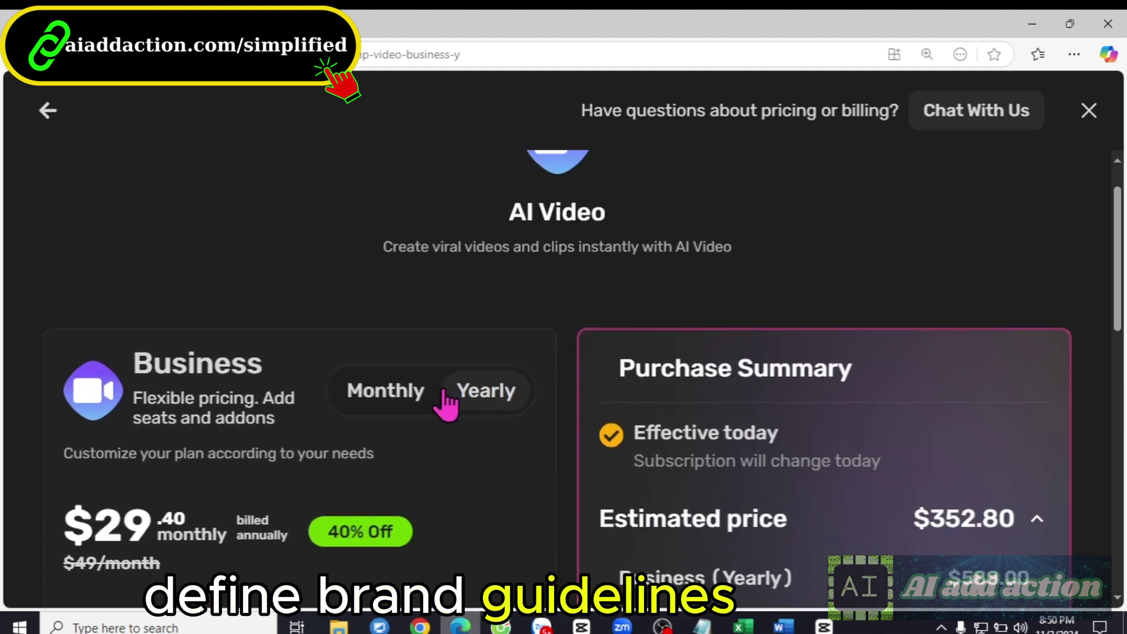
left_click(385, 390)
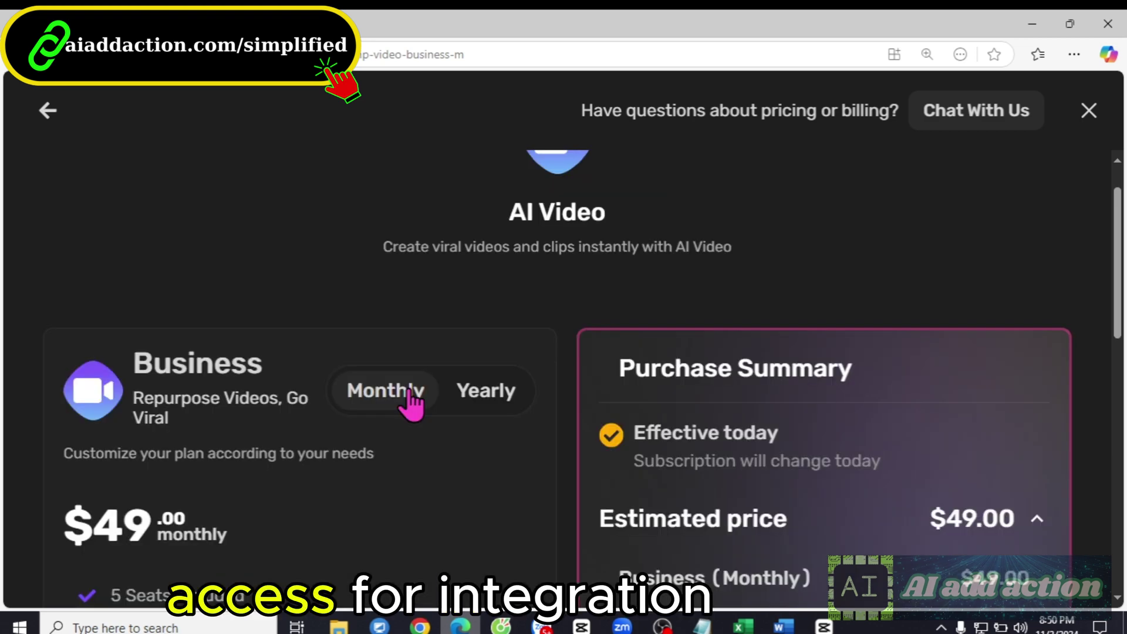
scroll(423, 392, "down", 1)
scroll(435, 357, "down", 1)
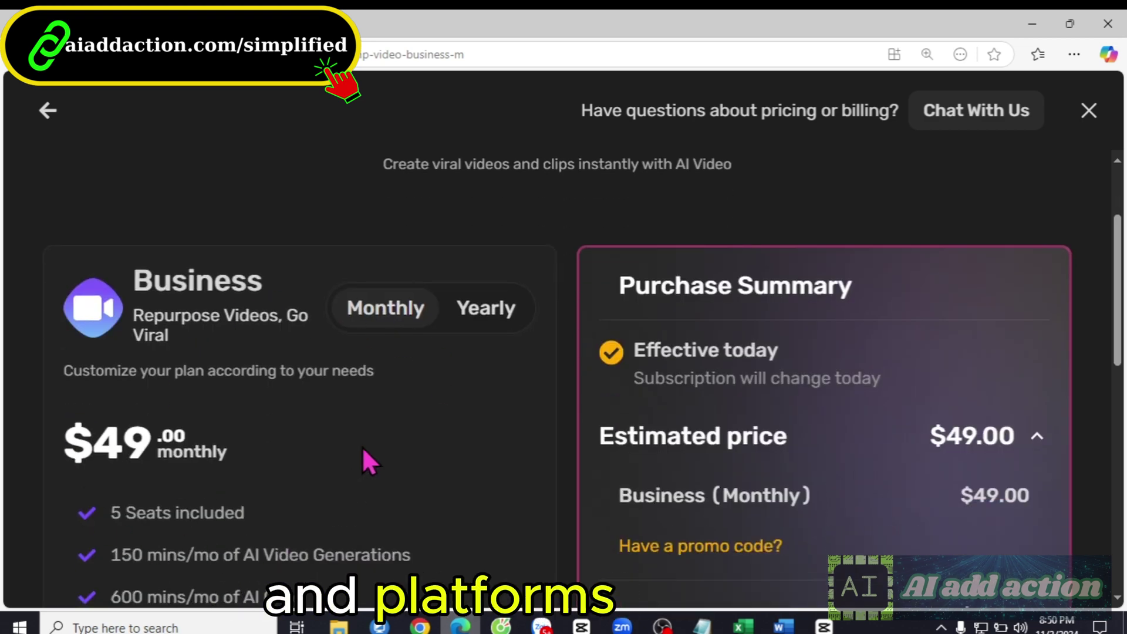